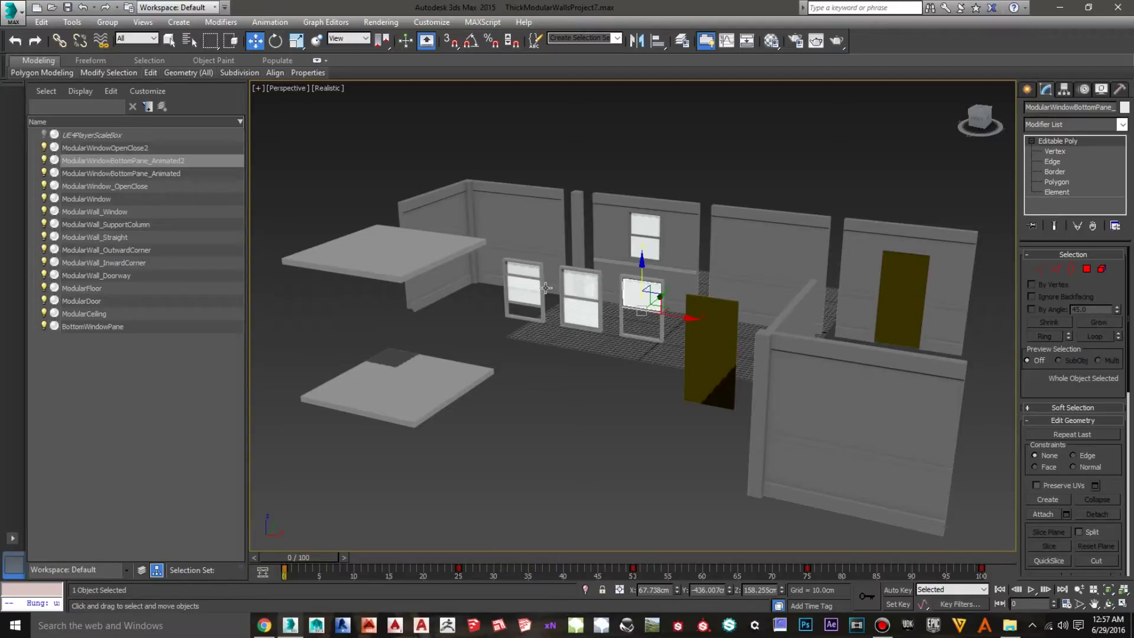
# Examine the modular wall pieces, looking closely at the wall section with the built-in window.
pyautogui.scroll(5, 604, 428)
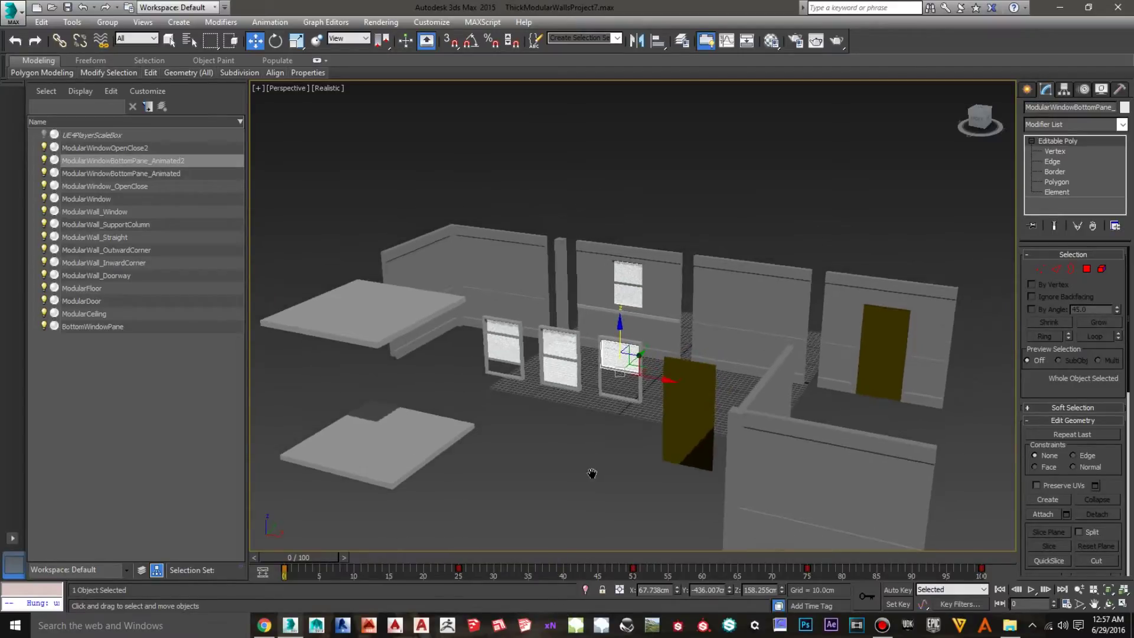
pyautogui.moveTo(594, 416); pyautogui.dragTo(592, 524, button='middle')
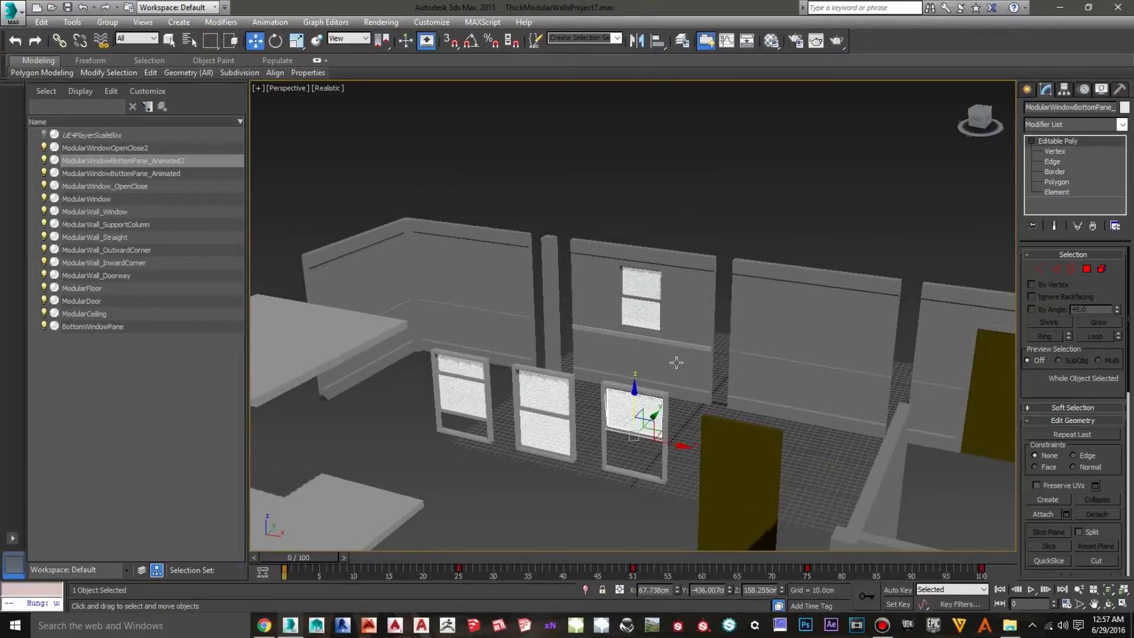
pyautogui.scroll(4, 678, 354)
pyautogui.moveTo(679, 312); pyautogui.dragTo(665, 420, button='middle')
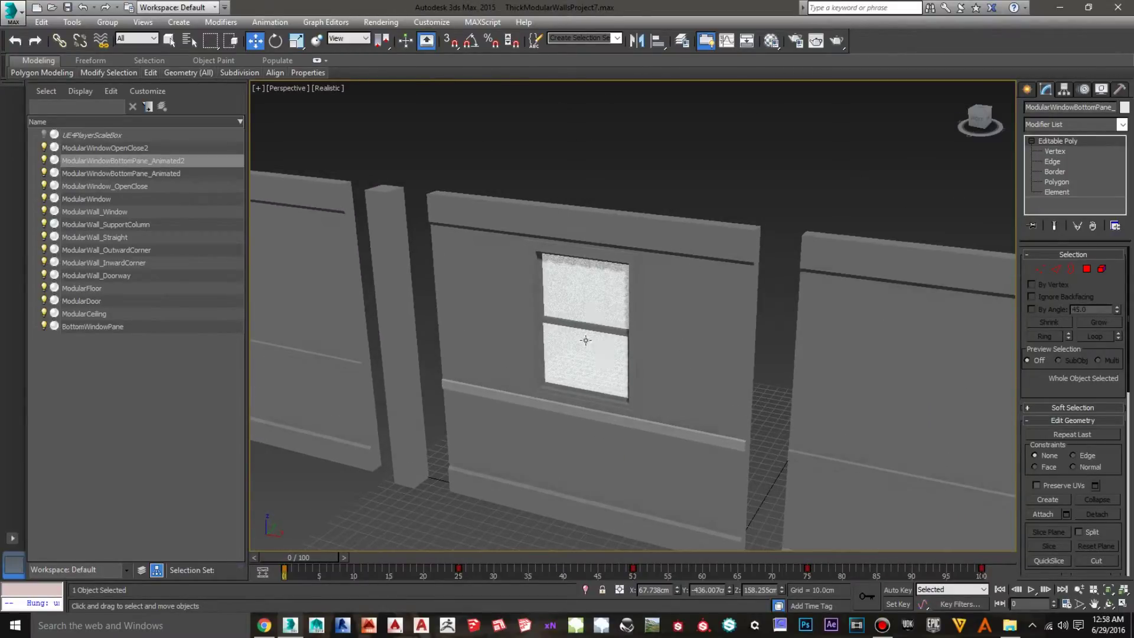
pyautogui.scroll(2, 645, 358)
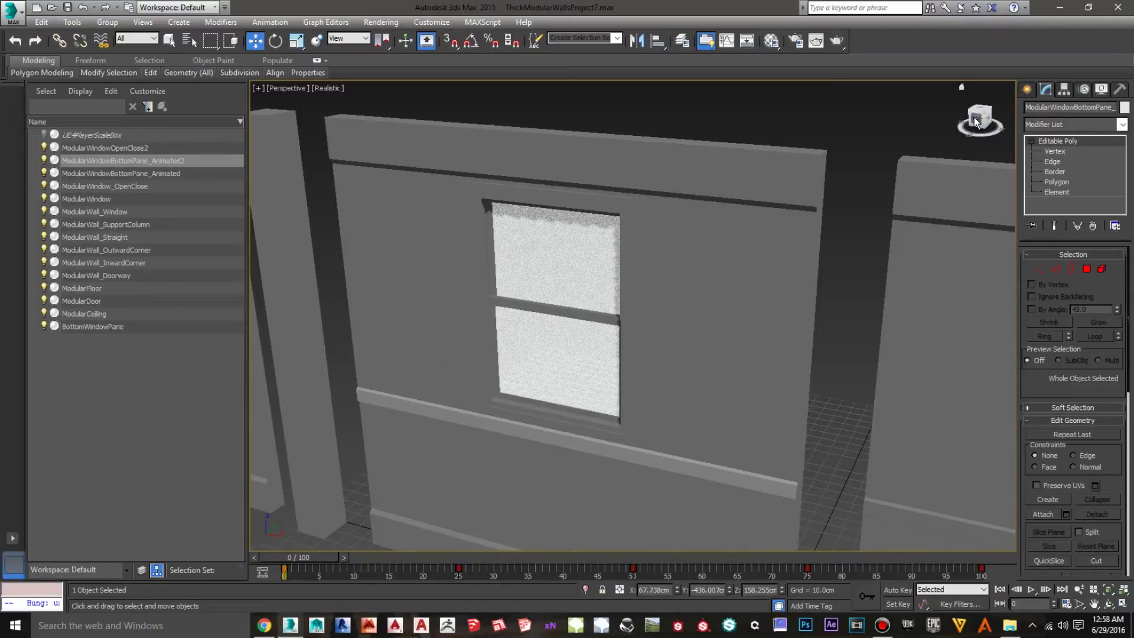
pyautogui.moveTo(973, 117); pyautogui.dragTo(856, 185)
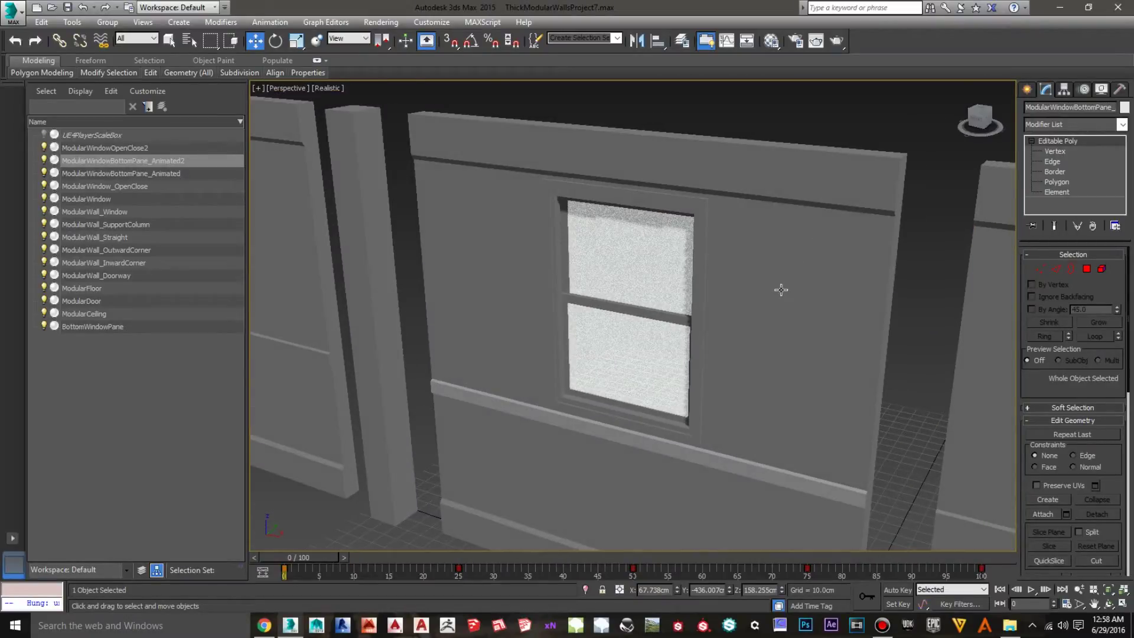
pyautogui.moveTo(772, 303); pyautogui.dragTo(576, 346, button='middle')
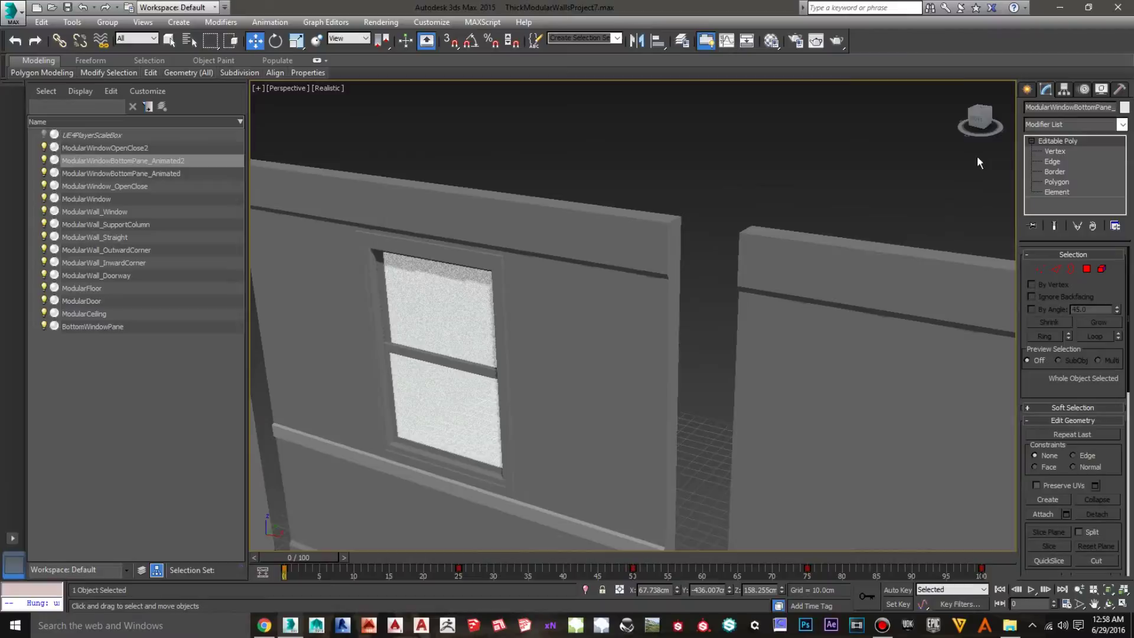
pyautogui.moveTo(977, 120); pyautogui.dragTo(907, 139)
# Examine the three freestanding modular windows from both sides, comparing their frames and bottom panes.
pyautogui.moveTo(902, 269); pyautogui.dragTo(403, 260, button='middle')
pyautogui.moveTo(980, 121); pyautogui.dragTo(886, 127)
pyautogui.moveTo(768, 336); pyautogui.dragTo(972, 373, button='middle')
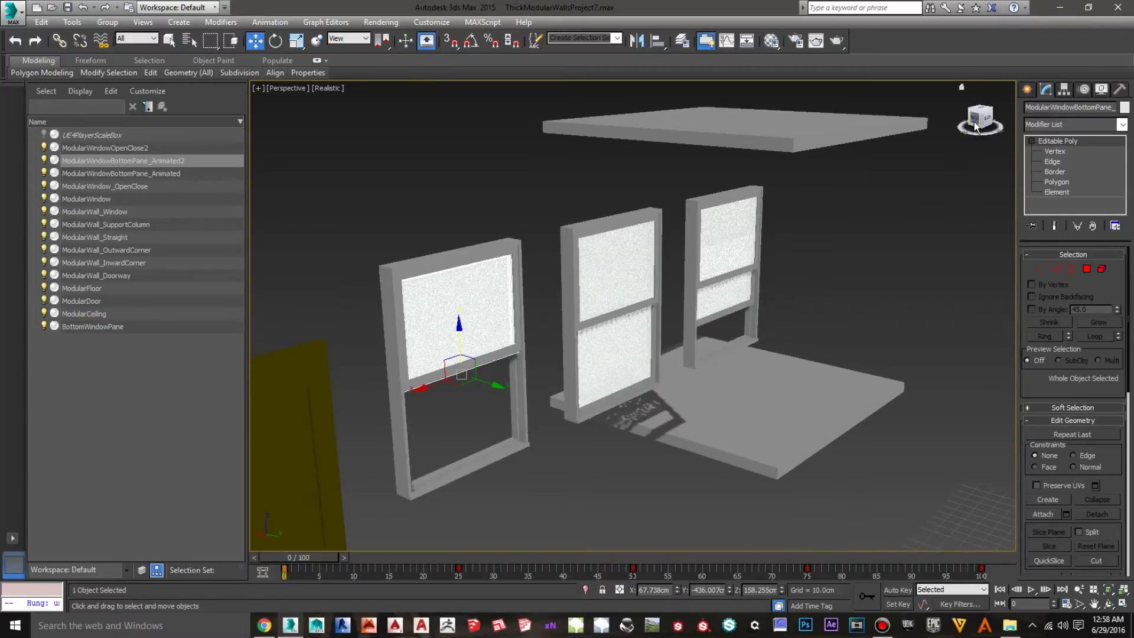
pyautogui.moveTo(975, 127); pyautogui.dragTo(606, 305)
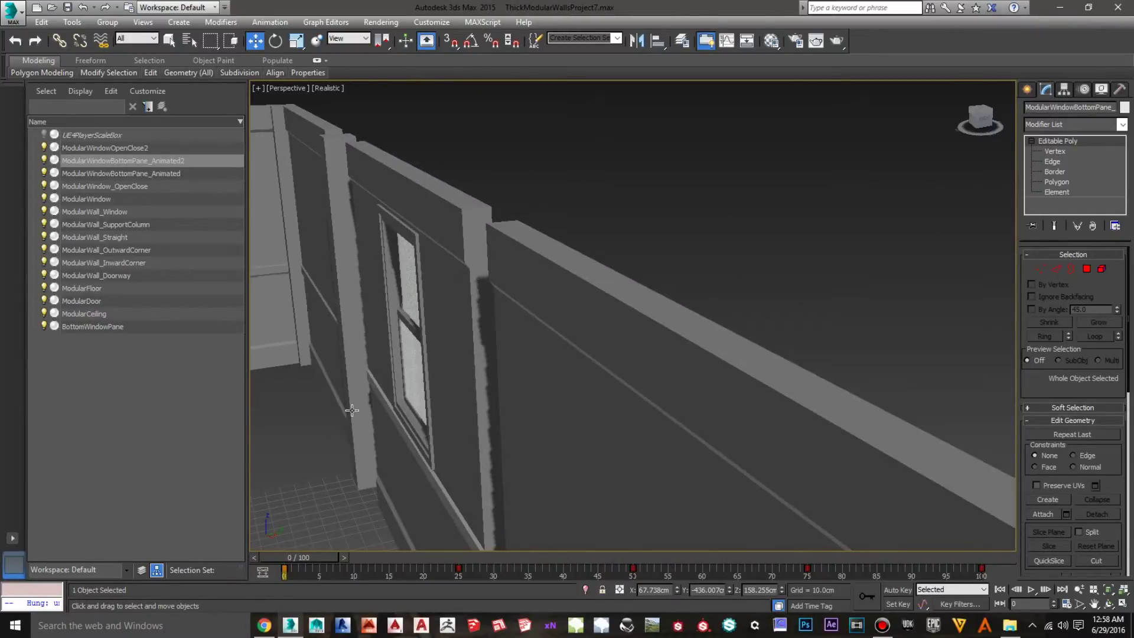
pyautogui.moveTo(352, 410); pyautogui.dragTo(885, 354, button='middle')
pyautogui.moveTo(614, 449); pyautogui.dragTo(740, 401, button='middle')
pyautogui.scroll(-6, 740, 402)
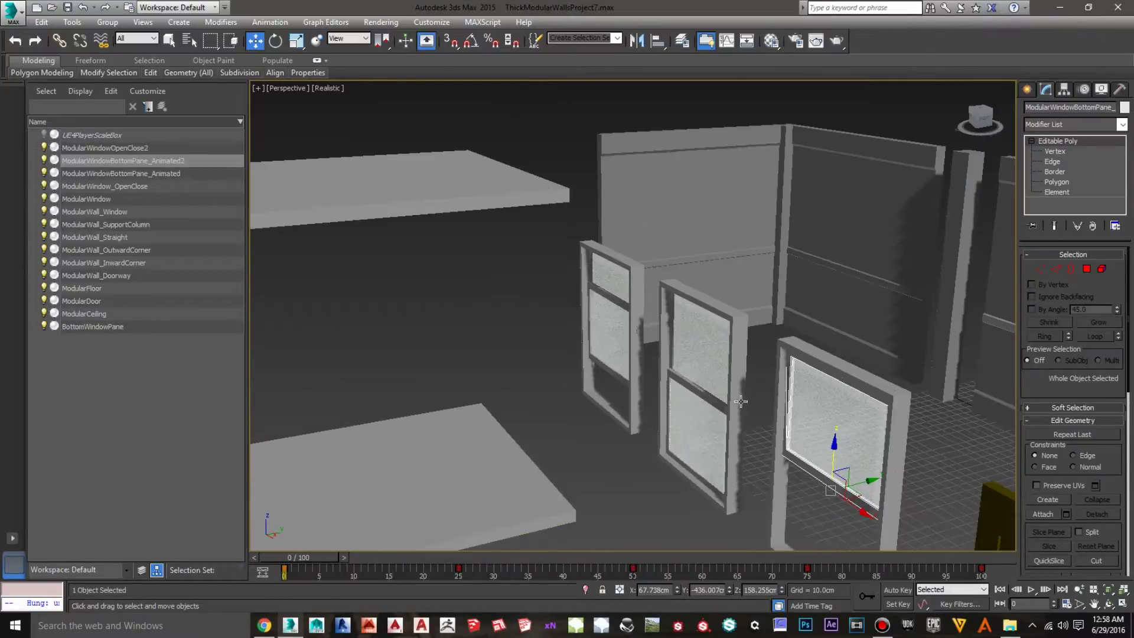
pyautogui.moveTo(643, 457); pyautogui.dragTo(651, 417, button='middle')
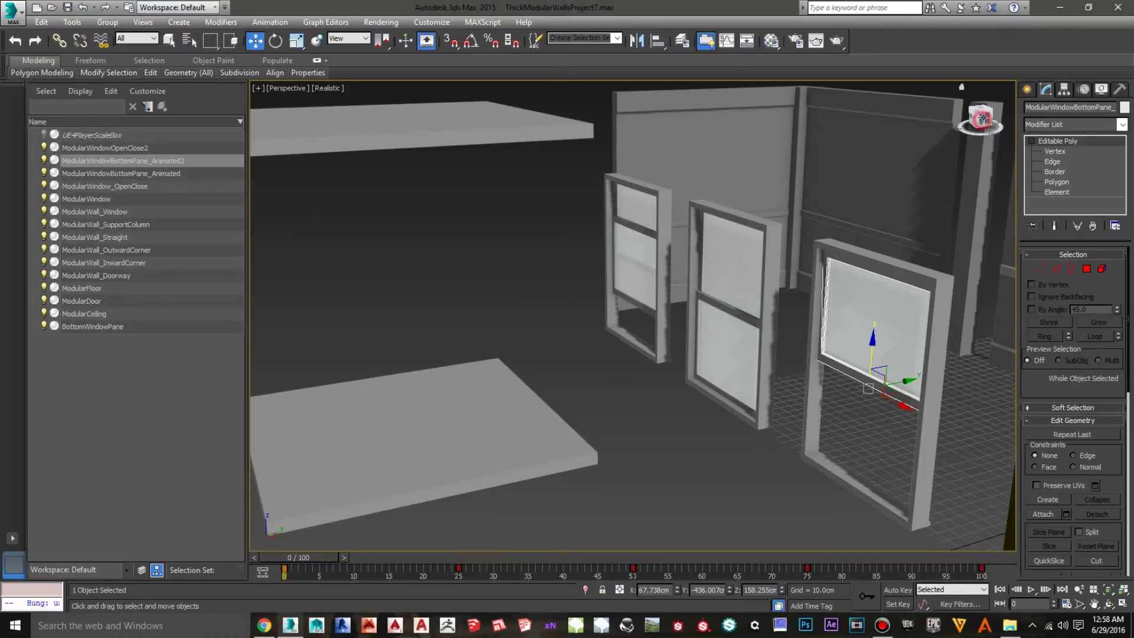
pyautogui.moveTo(982, 118)
pyautogui.mouseDown()
pyautogui.moveTo(998, 121)
pyautogui.moveTo(976, 114)
pyautogui.mouseUp()
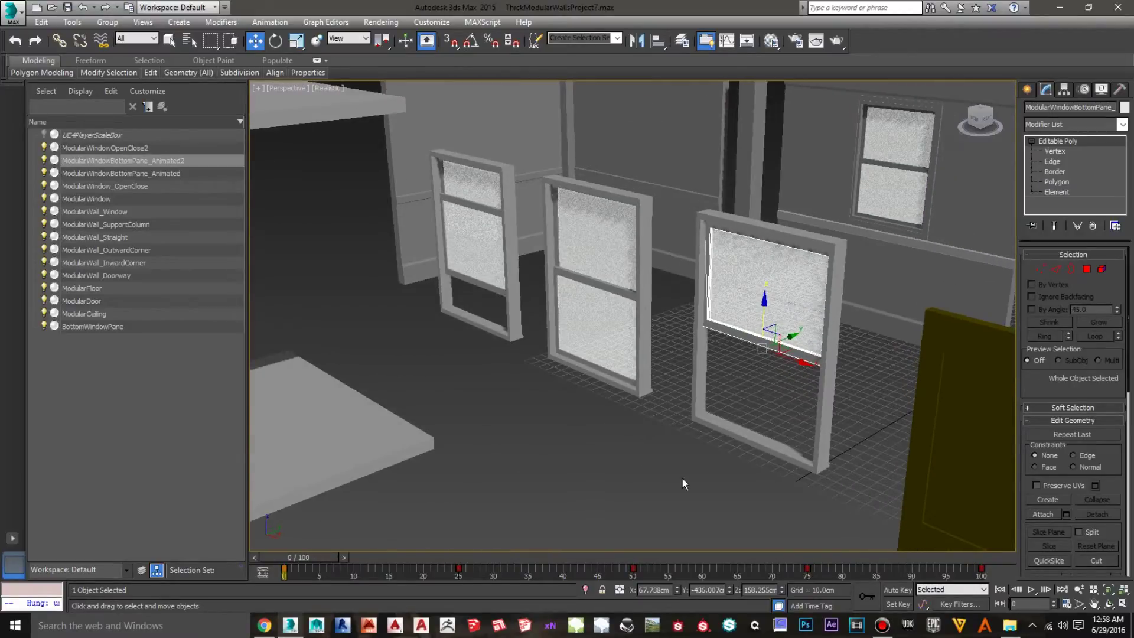
pyautogui.moveTo(682, 478); pyautogui.dragTo(615, 458, button='middle')
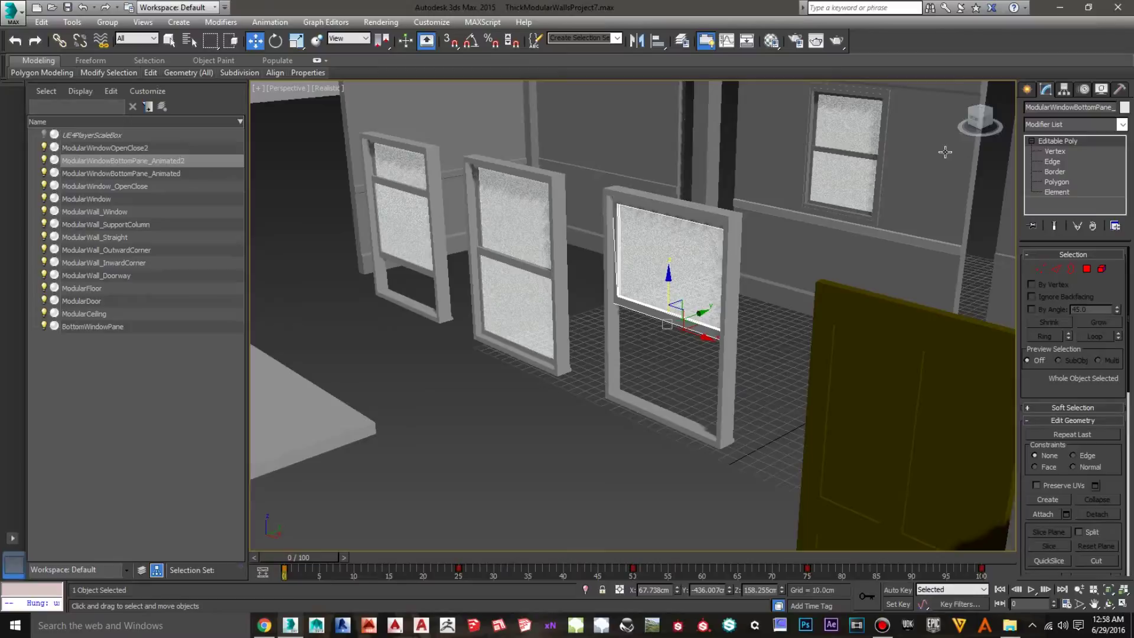
pyautogui.moveTo(977, 121); pyautogui.dragTo(947, 147)
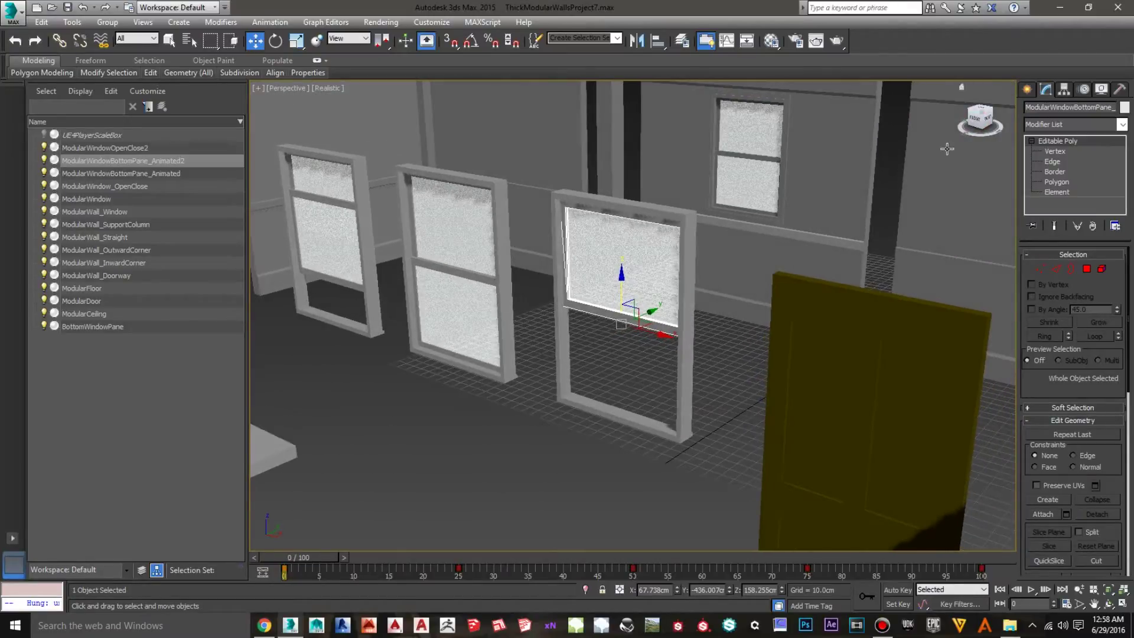
pyautogui.scroll(5, 610, 444)
pyautogui.scroll(-3, 610, 445)
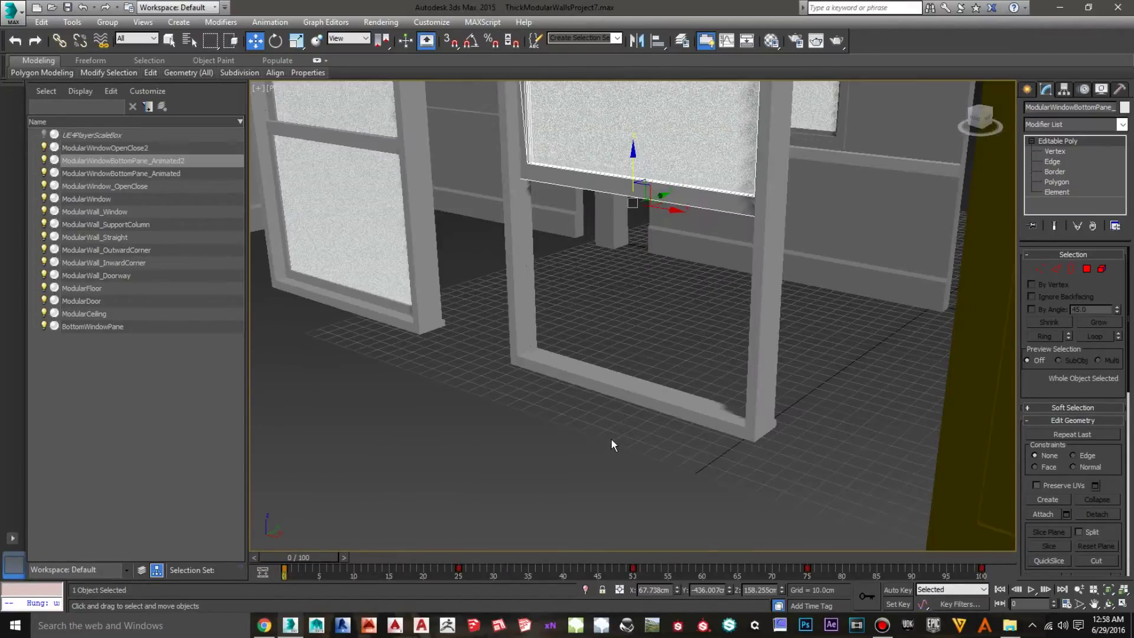
pyautogui.moveTo(612, 440); pyautogui.dragTo(603, 476, button='middle')
pyautogui.scroll(-4, 602, 476)
pyautogui.scroll(5, 614, 431)
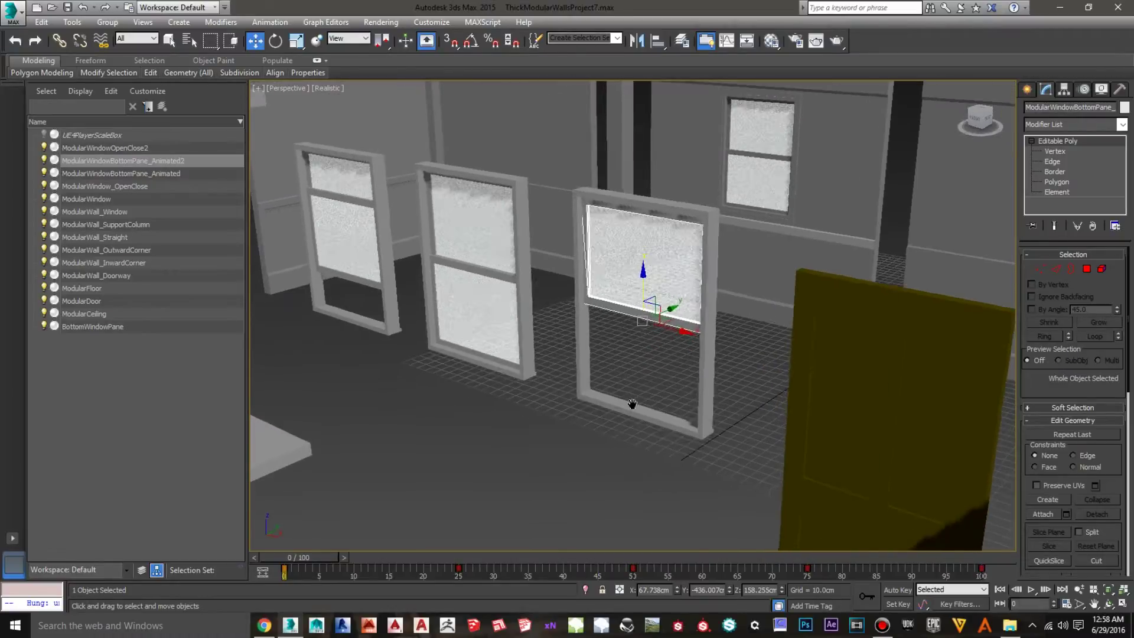
# Play the animation of the bottom pane sliding in the window nearest the door, and stop it.
pyautogui.moveTo(647, 389); pyautogui.dragTo(631, 418, button='middle')
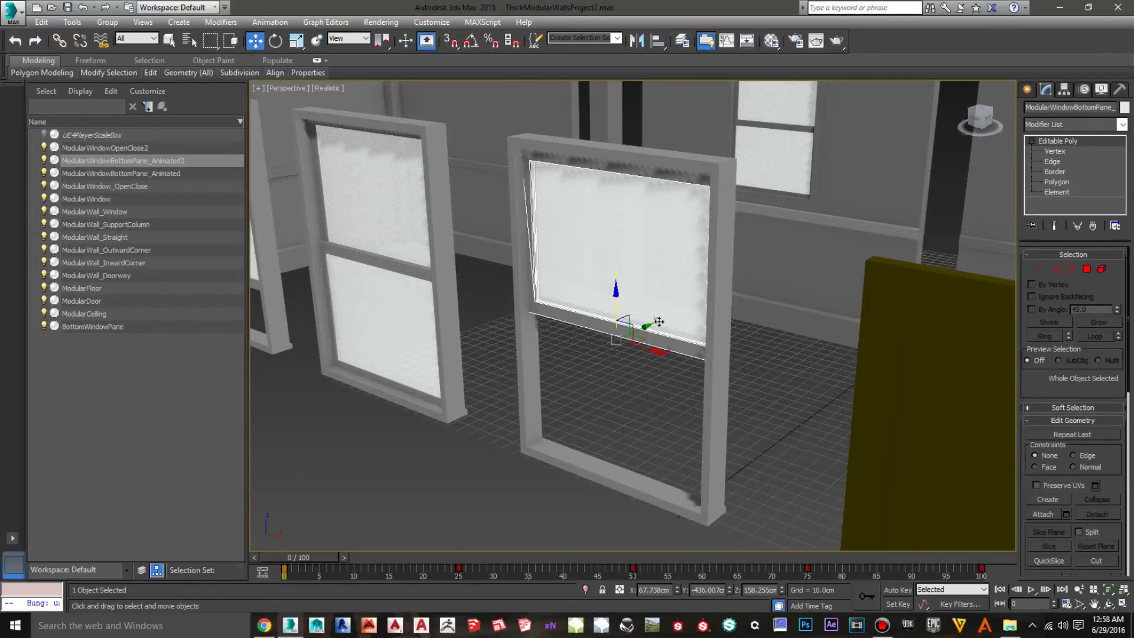
pyautogui.click(1031, 591)
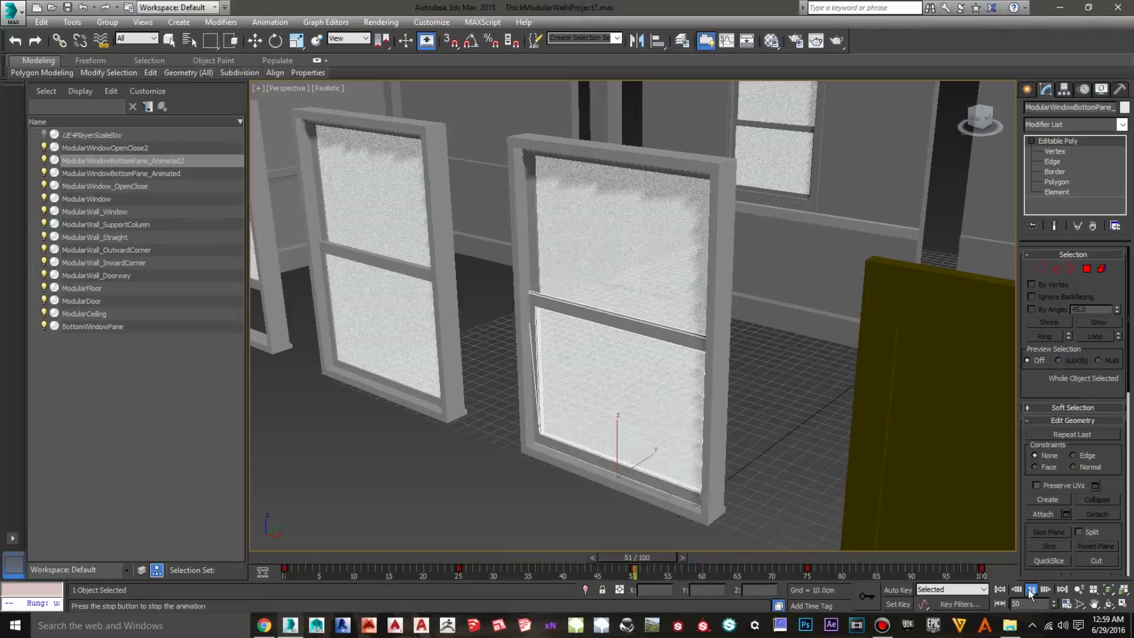
pyautogui.click(1031, 589)
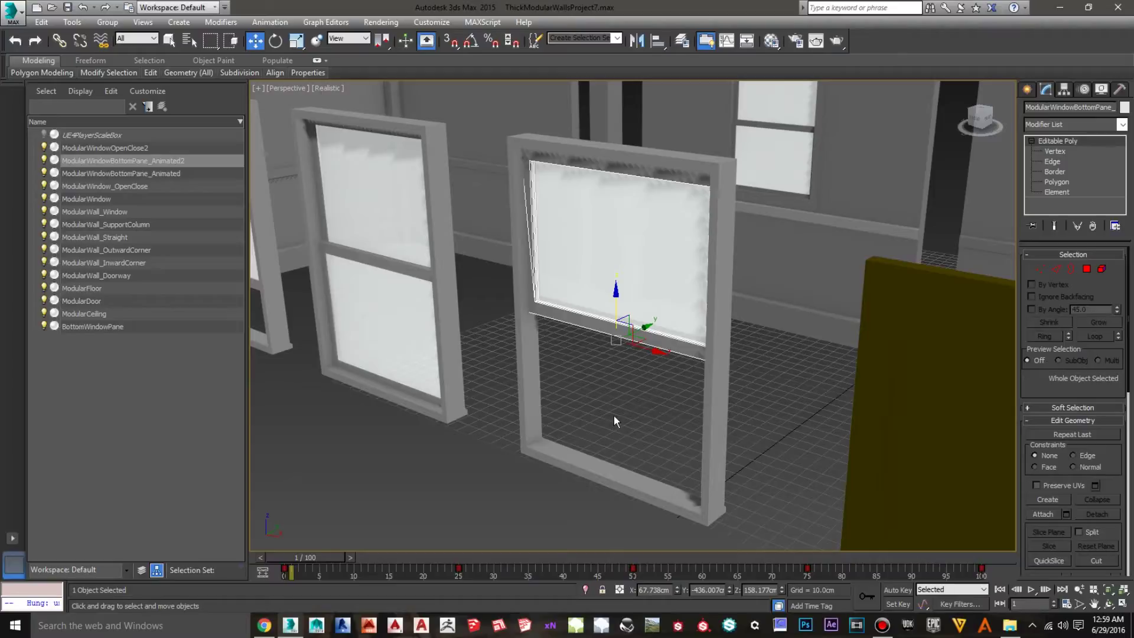
# Select the bottom pane of the middle freestanding window, framing it up close.
pyautogui.moveTo(427, 465); pyautogui.dragTo(605, 507, button='middle')
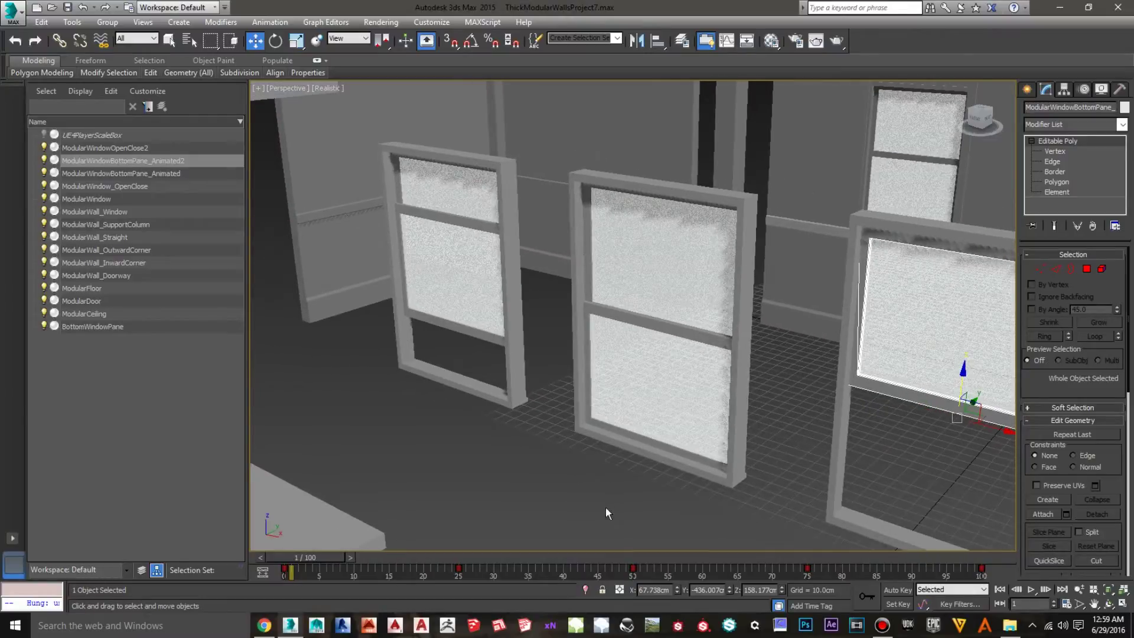
pyautogui.scroll(4, 612, 506)
pyautogui.scroll(6, 643, 463)
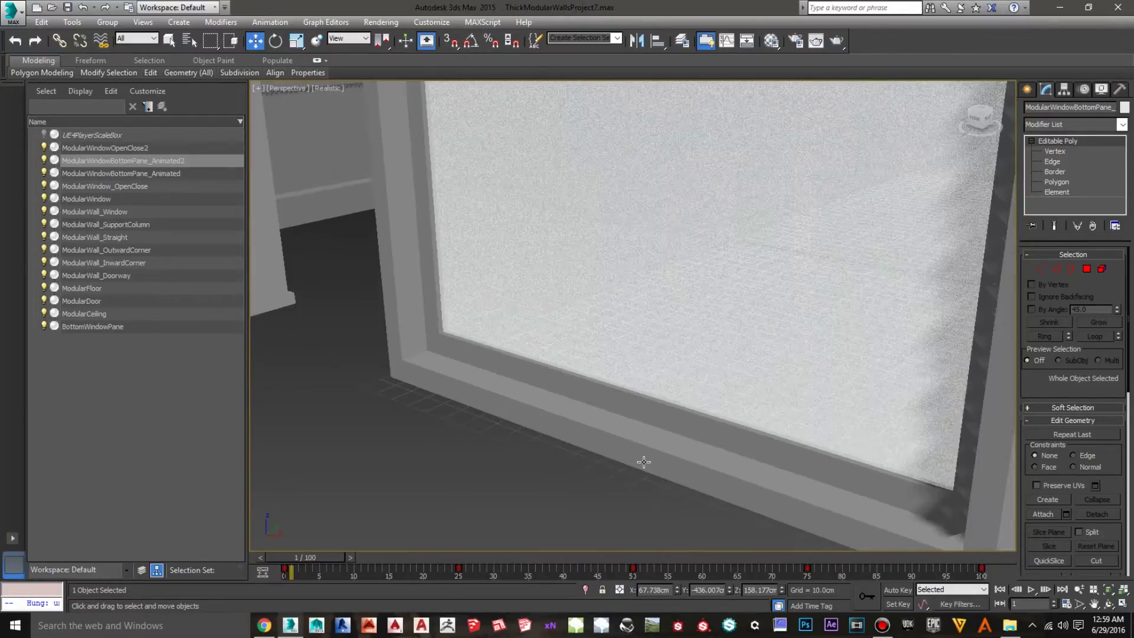
pyautogui.scroll(4, 545, 464)
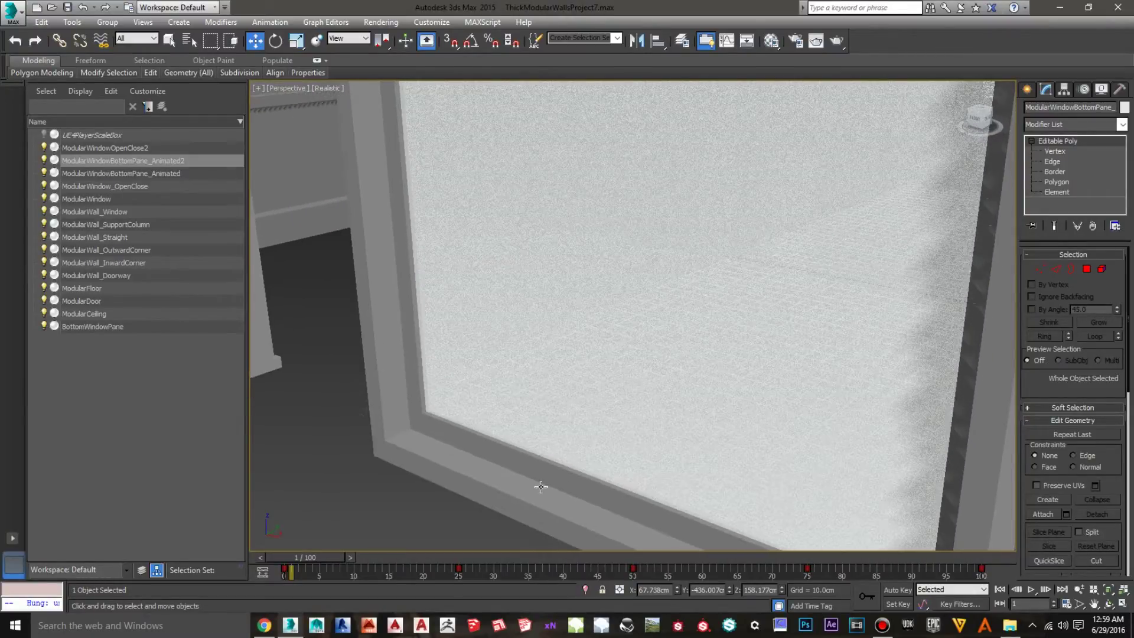
pyautogui.scroll(-3, 580, 435)
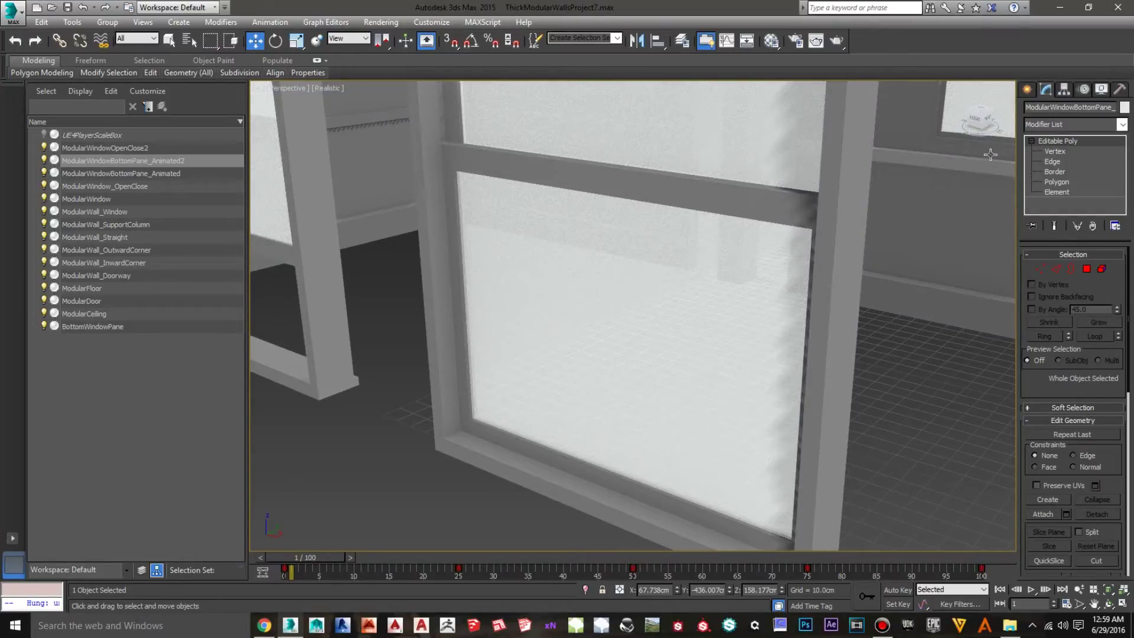
pyautogui.click(737, 202)
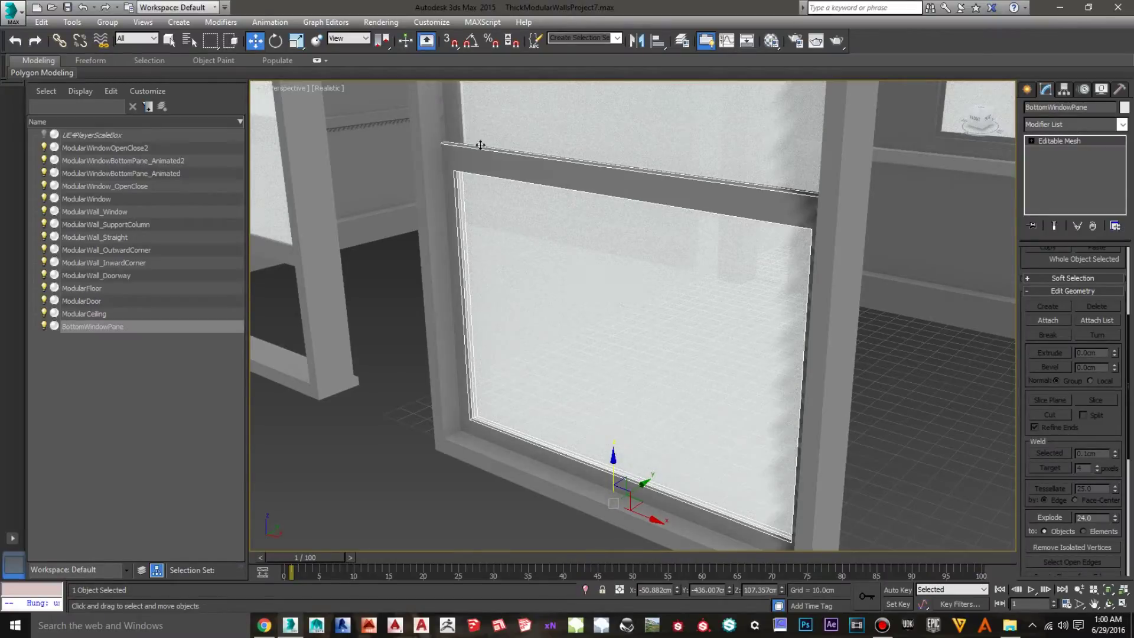
pyautogui.moveTo(917, 297); pyautogui.dragTo(858, 345, button='middle')
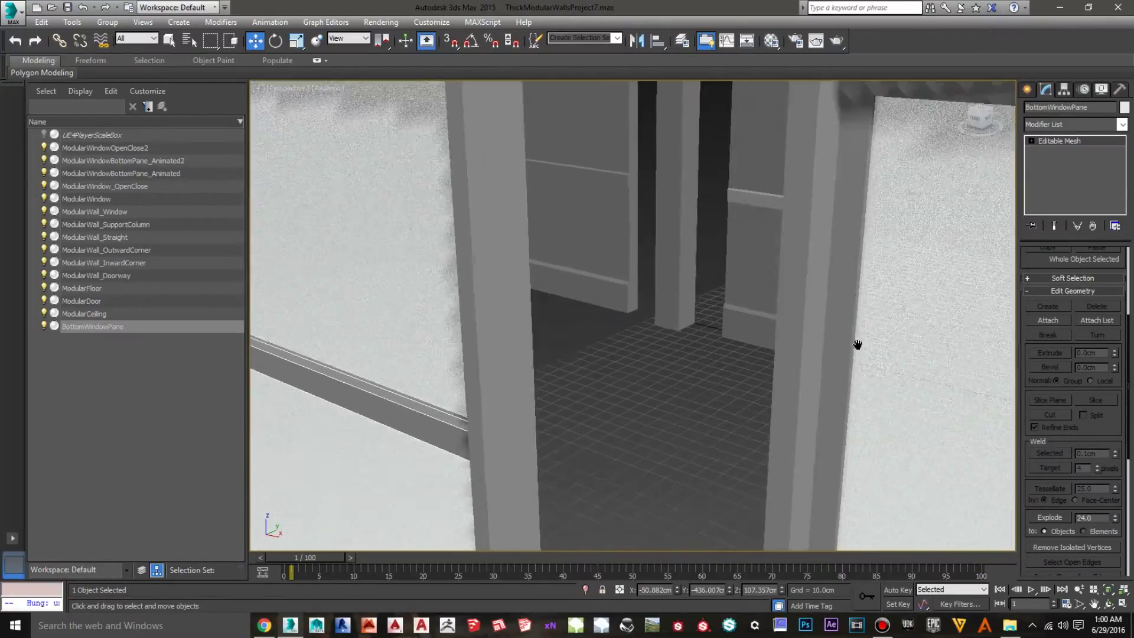
pyautogui.scroll(-5, 857, 345)
pyautogui.scroll(2, 653, 372)
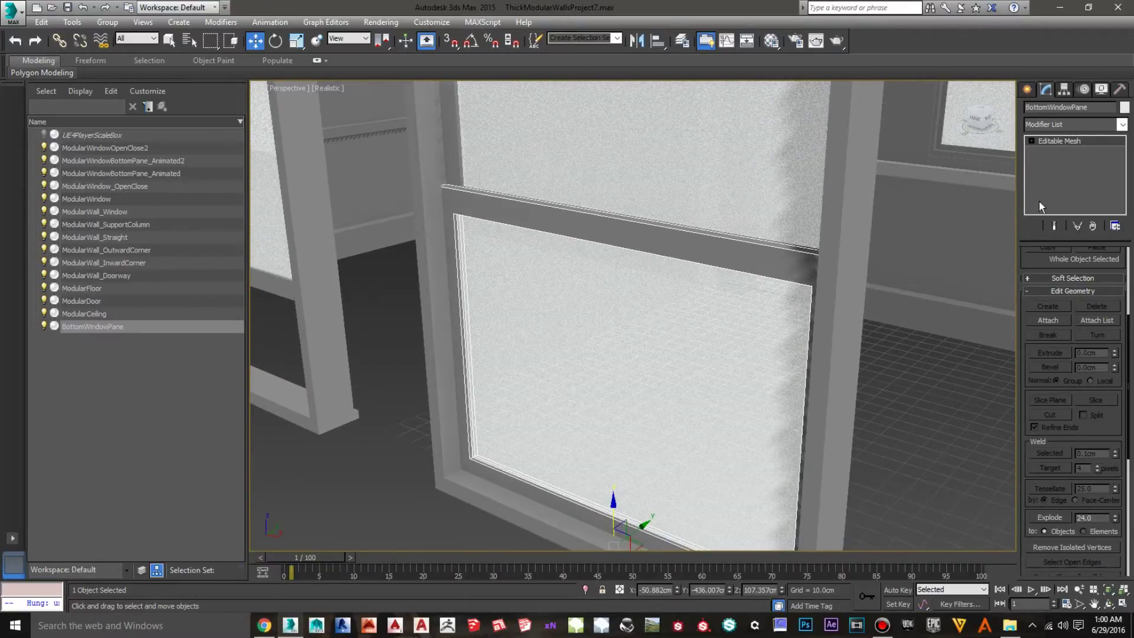
# Switch the bottom pane's mesh to polygon level and select the front face of its frame.
pyautogui.click(1031, 141)
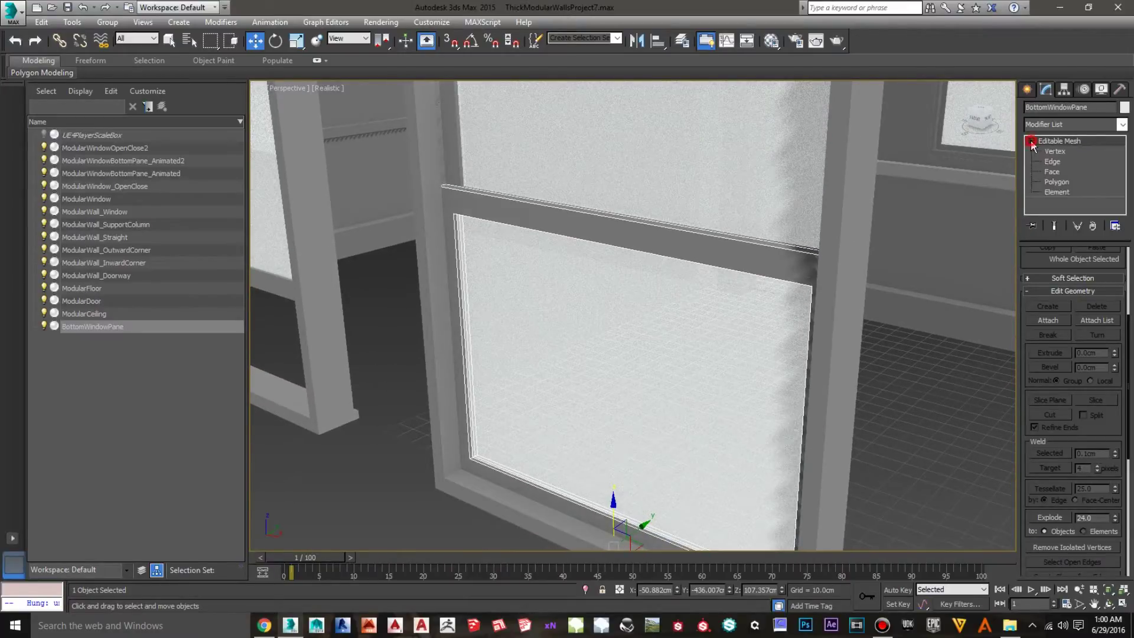
pyautogui.click(1048, 180)
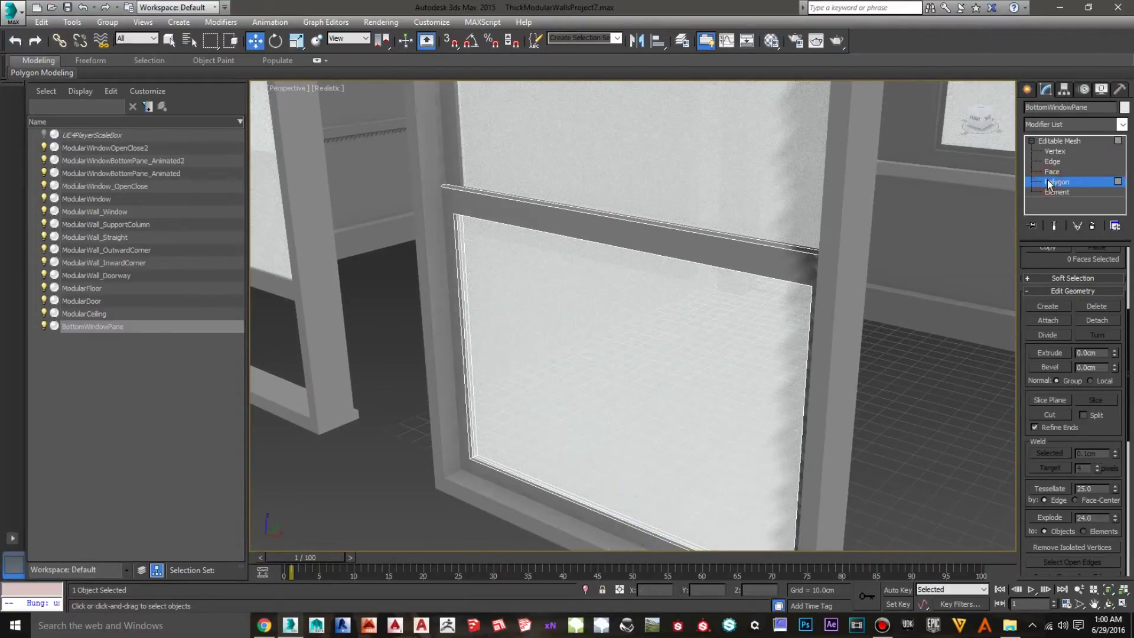
pyautogui.click(766, 261)
pyautogui.scroll(5, 667, 341)
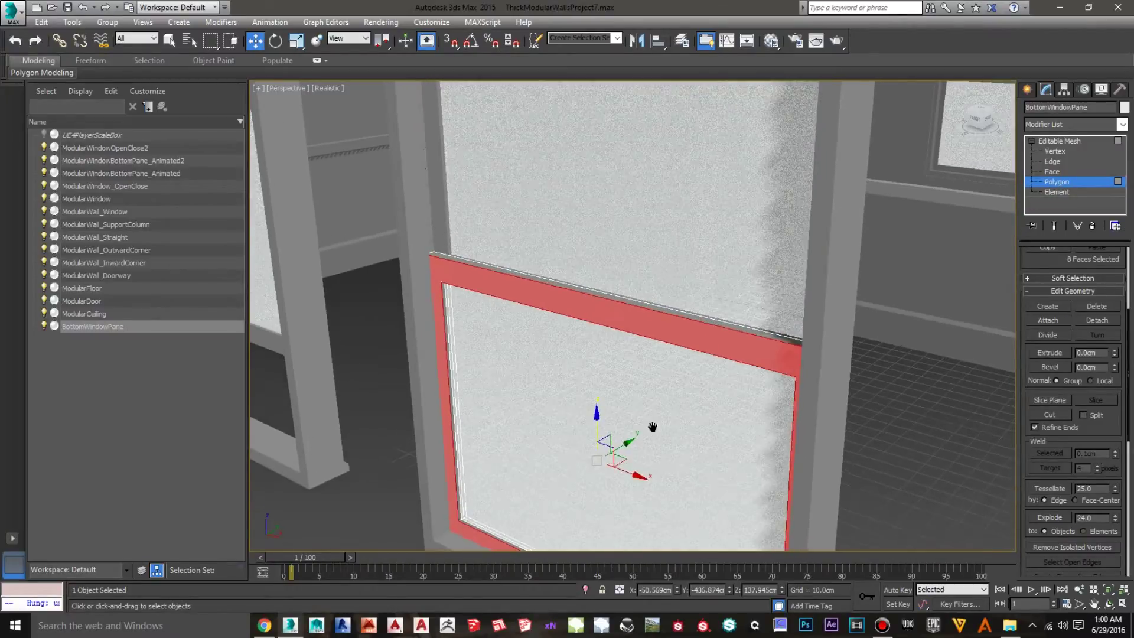
pyautogui.moveTo(625, 410); pyautogui.dragTo(597, 413, button='middle')
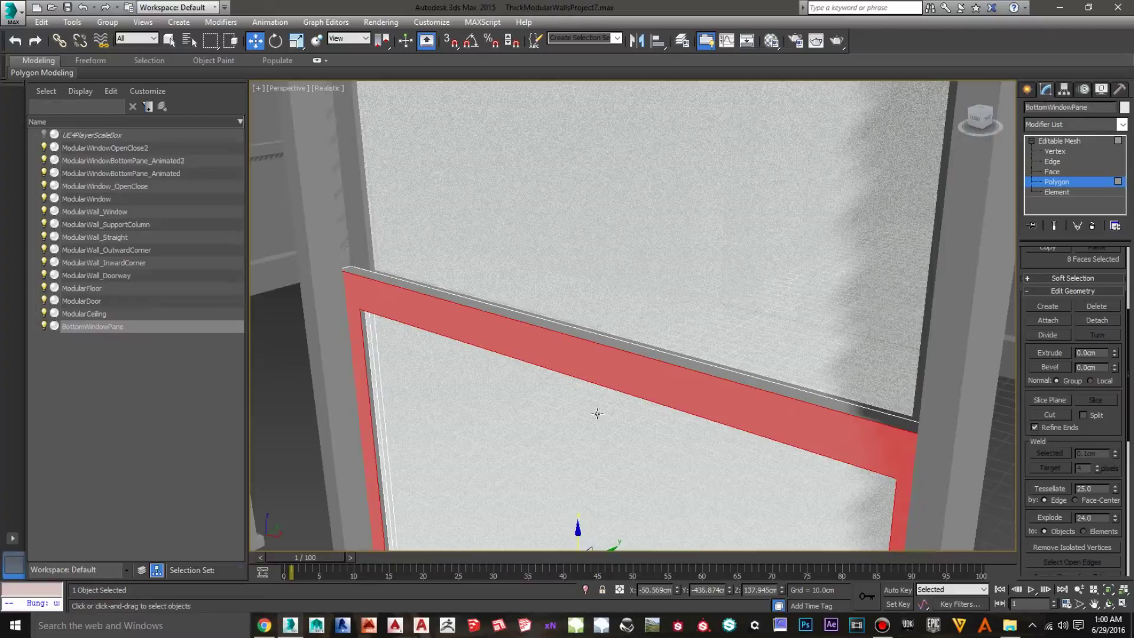
# Add the frame's top face, its inner side and bottom rim faces, and the front glass to the polygon selection.
pyautogui.keyDown('ctrl'); pyautogui.click(621, 348); pyautogui.keyUp('ctrl')
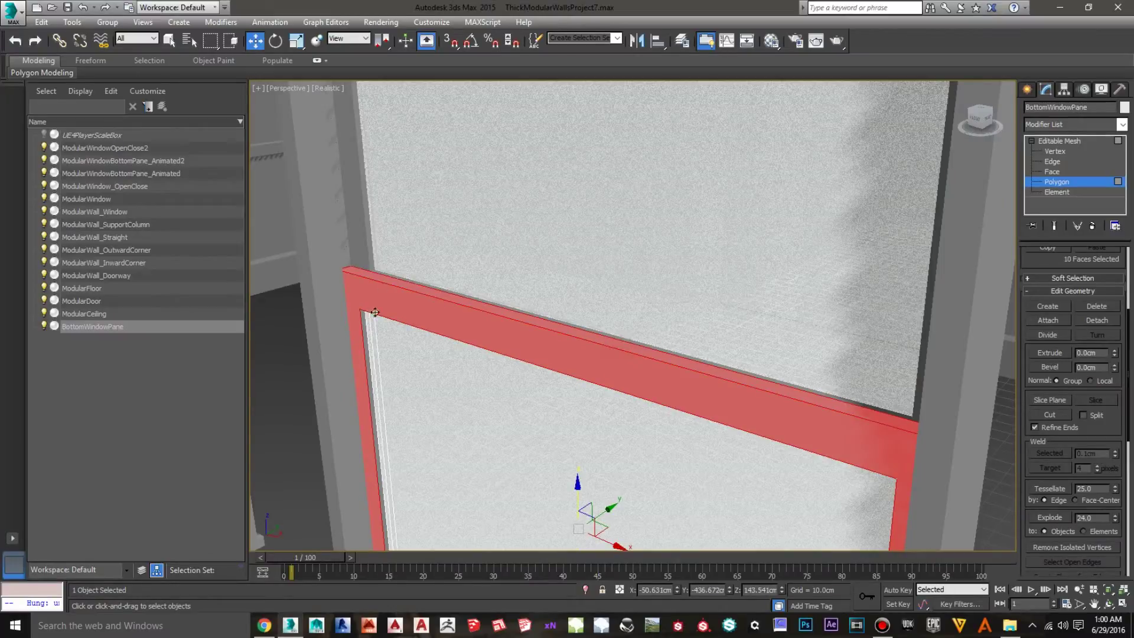
pyautogui.keyDown('ctrl'); pyautogui.click(363, 333); pyautogui.keyUp('ctrl')
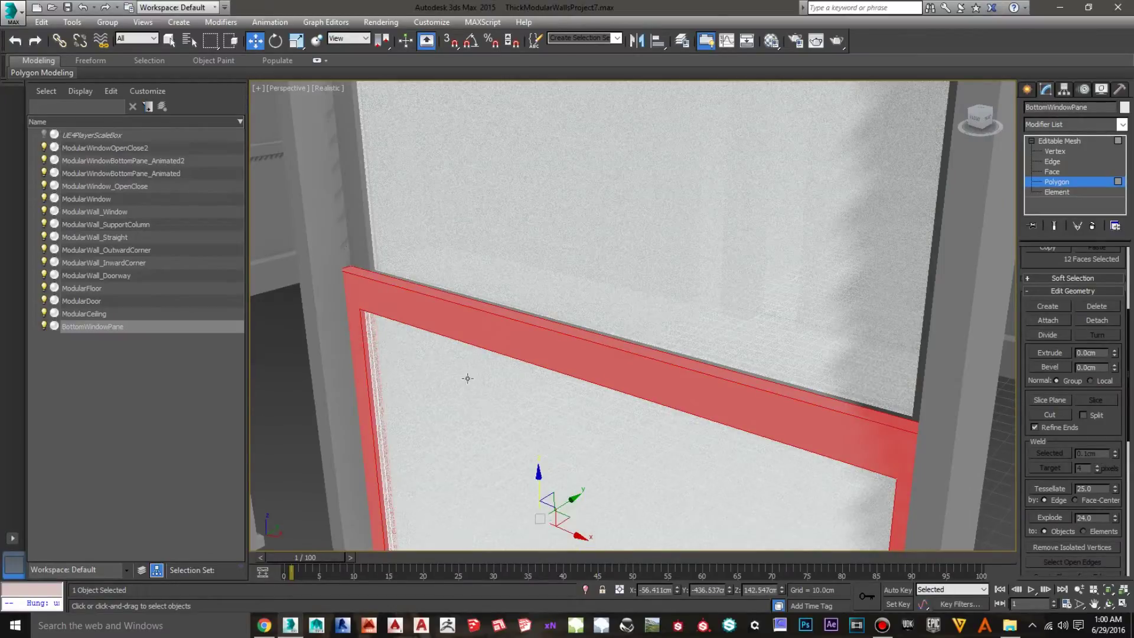
pyautogui.keyDown('alt'); pyautogui.moveTo(466, 380); pyautogui.dragTo(451, 292, button='middle'); pyautogui.keyUp('alt')
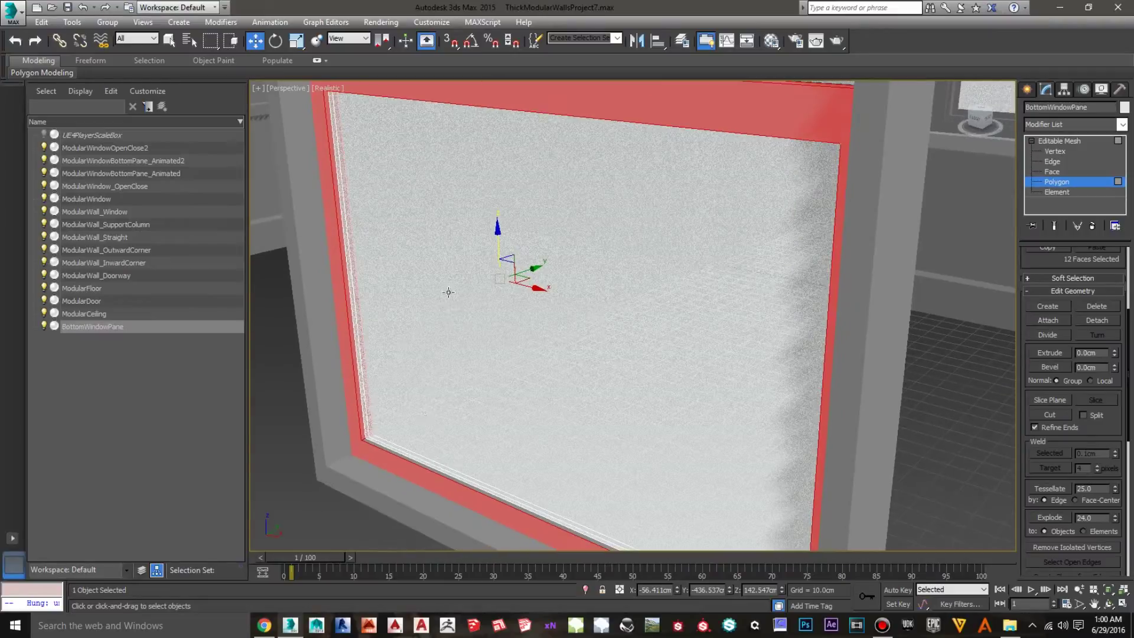
pyautogui.keyDown('ctrl'); pyautogui.click(396, 454); pyautogui.keyUp('ctrl')
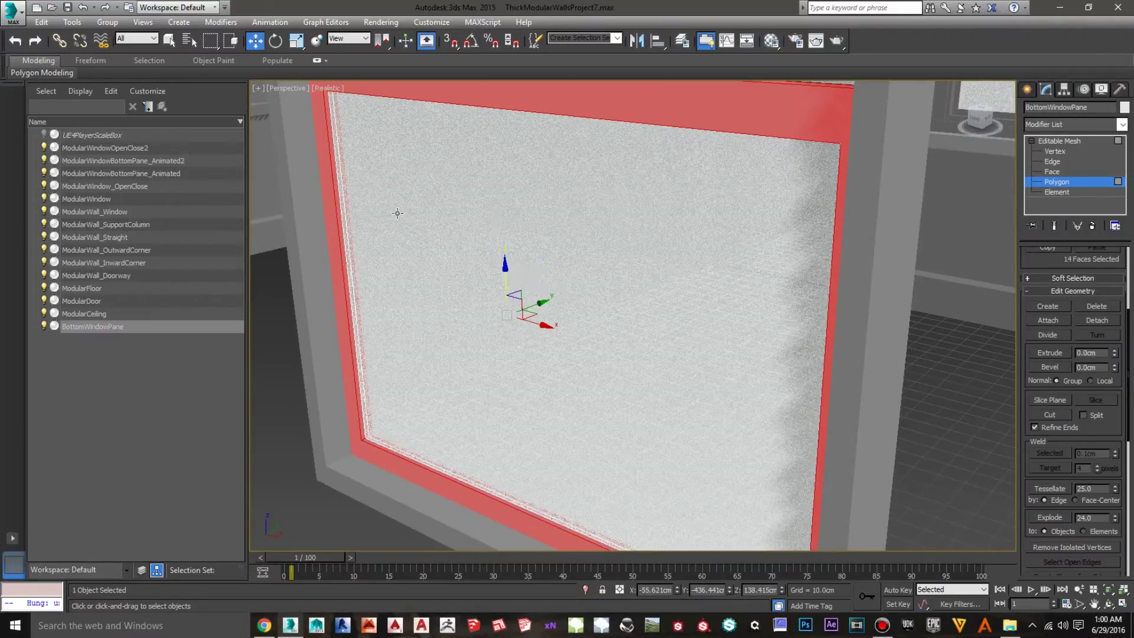
pyautogui.keyDown('ctrl'); pyautogui.click(619, 307); pyautogui.keyUp('ctrl')
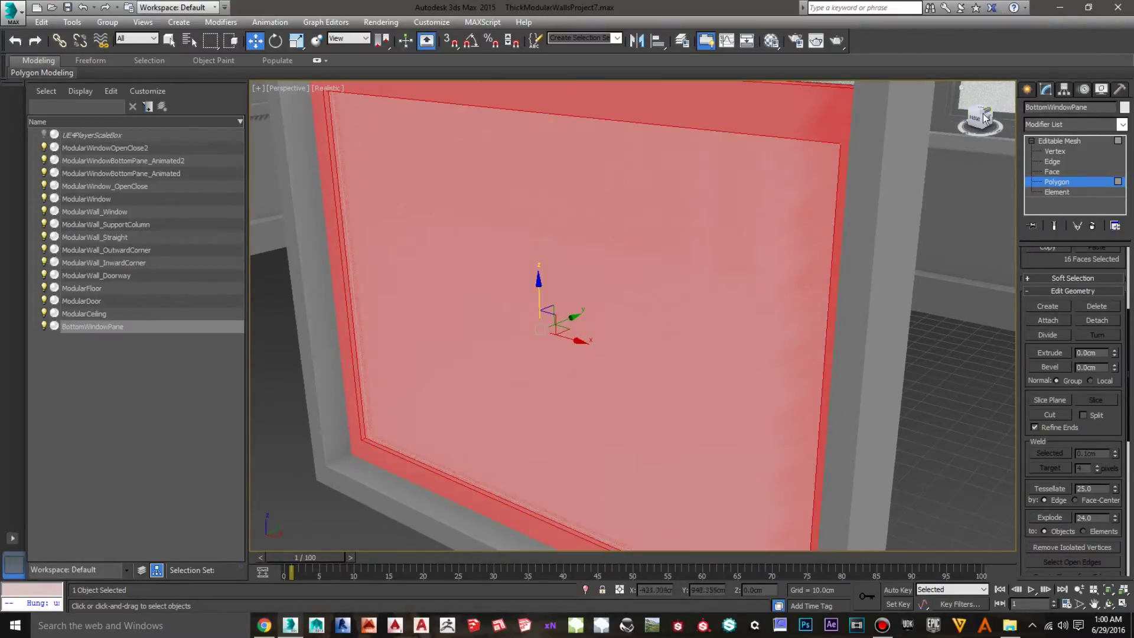
# Extend the polygon selection with the glass and frame faces on the back of the pane, and switch to the plain selection tool.
pyautogui.moveTo(974, 122); pyautogui.dragTo(969, 121)
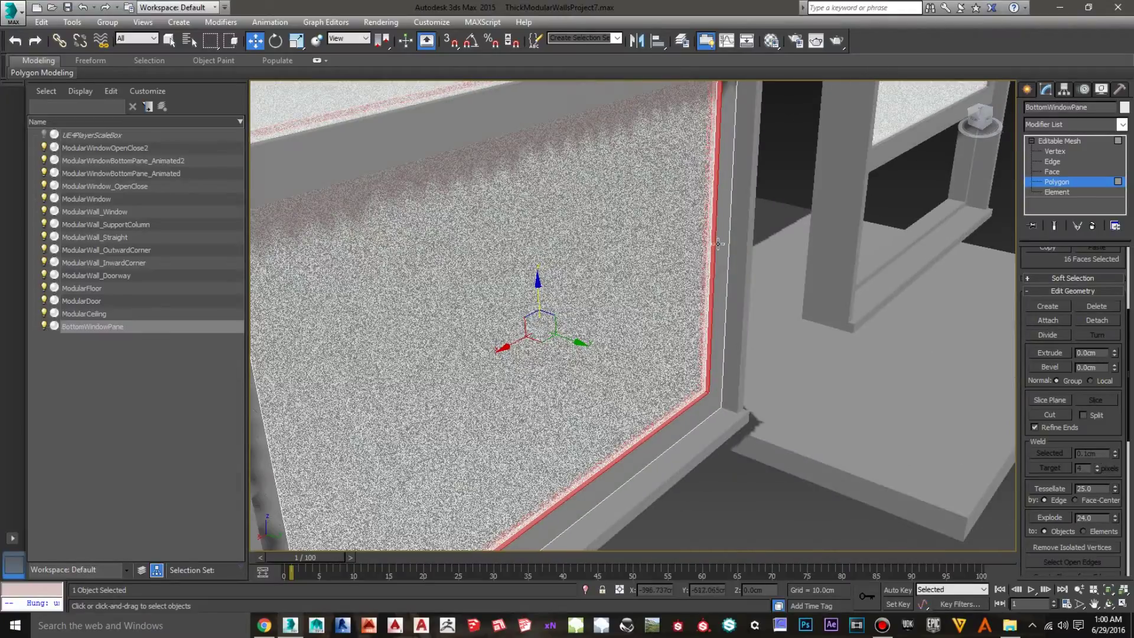
pyautogui.keyDown('ctrl'); pyautogui.click(648, 253); pyautogui.keyUp('ctrl')
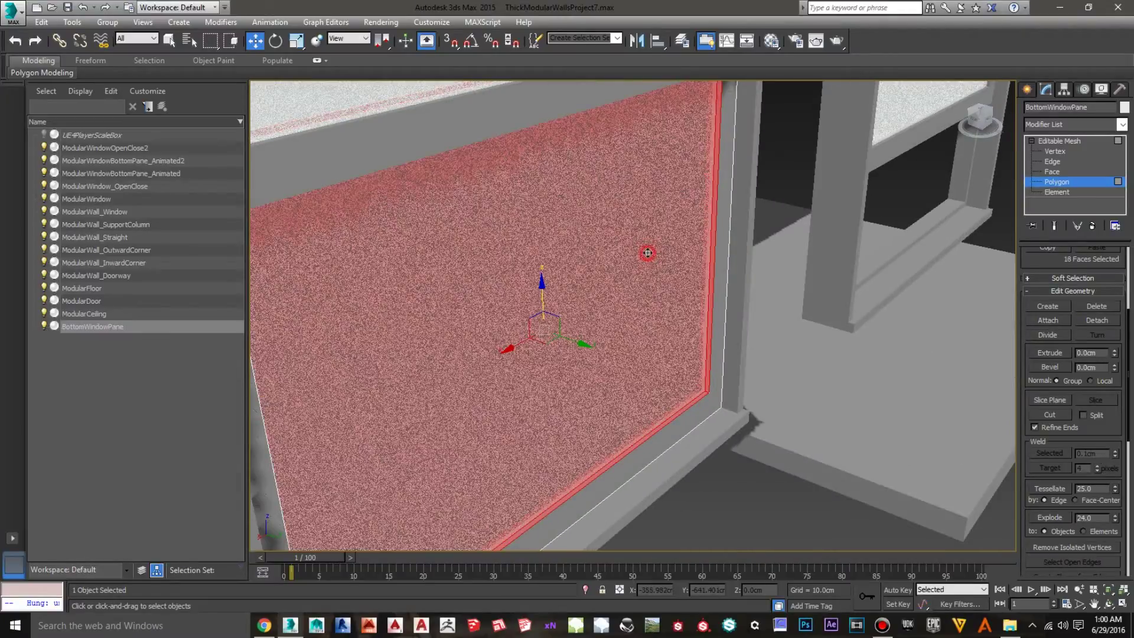
pyautogui.keyDown('ctrl'); pyautogui.click(529, 106); pyautogui.keyUp('ctrl')
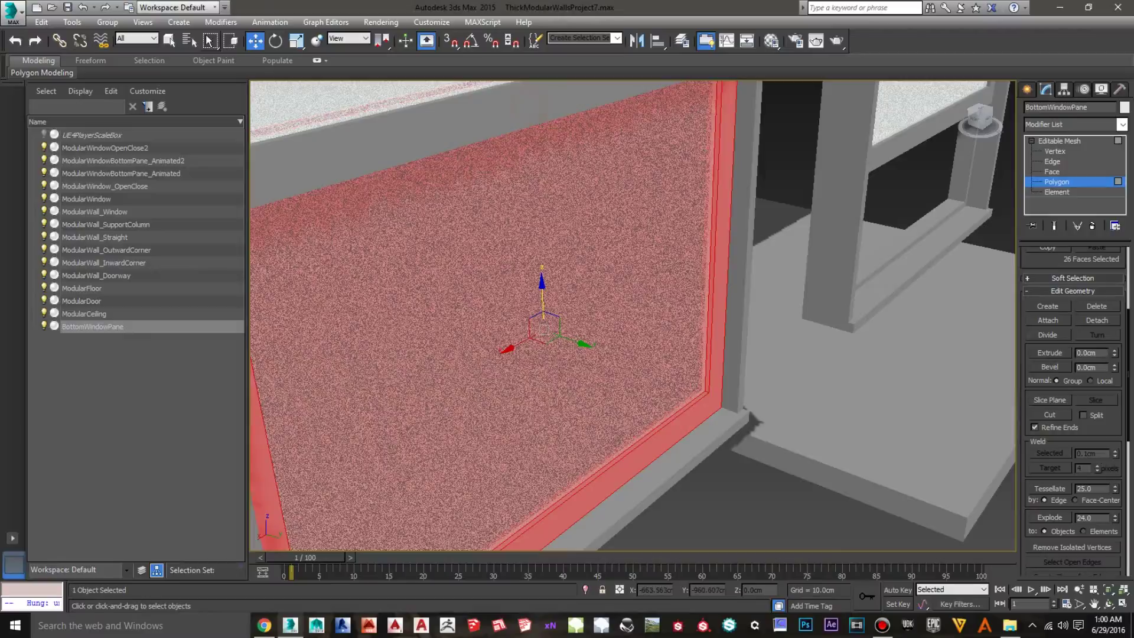
pyautogui.click(169, 41)
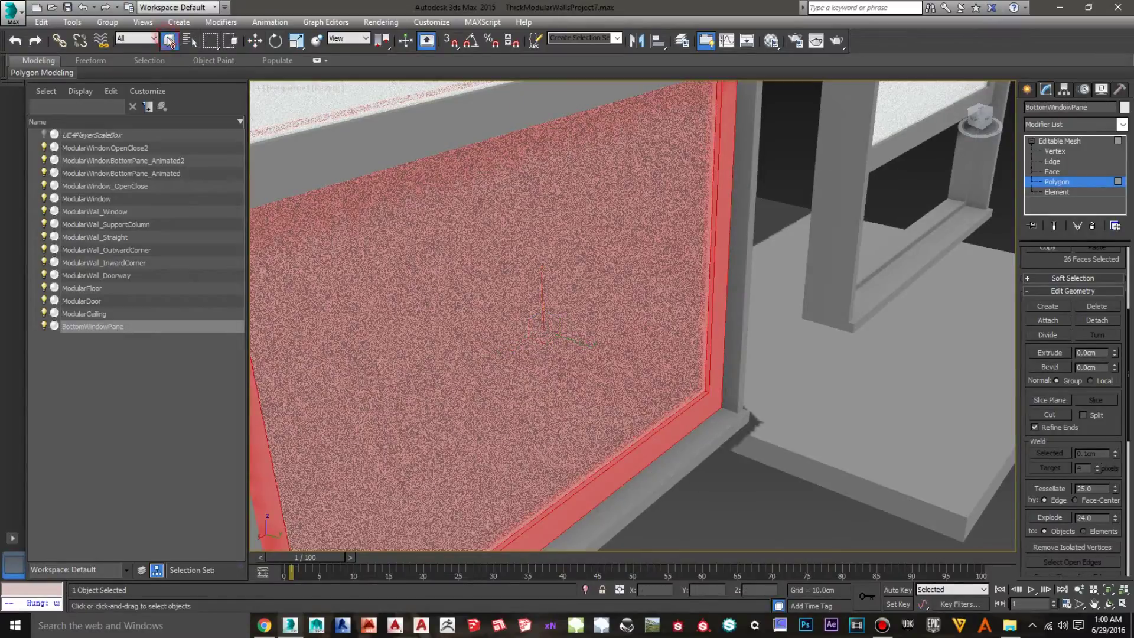
# Add the inner rim face under the pane's top rail and the remaining inner side rim face to the polygon selection.
pyautogui.moveTo(551, 287); pyautogui.dragTo(553, 354, button='middle')
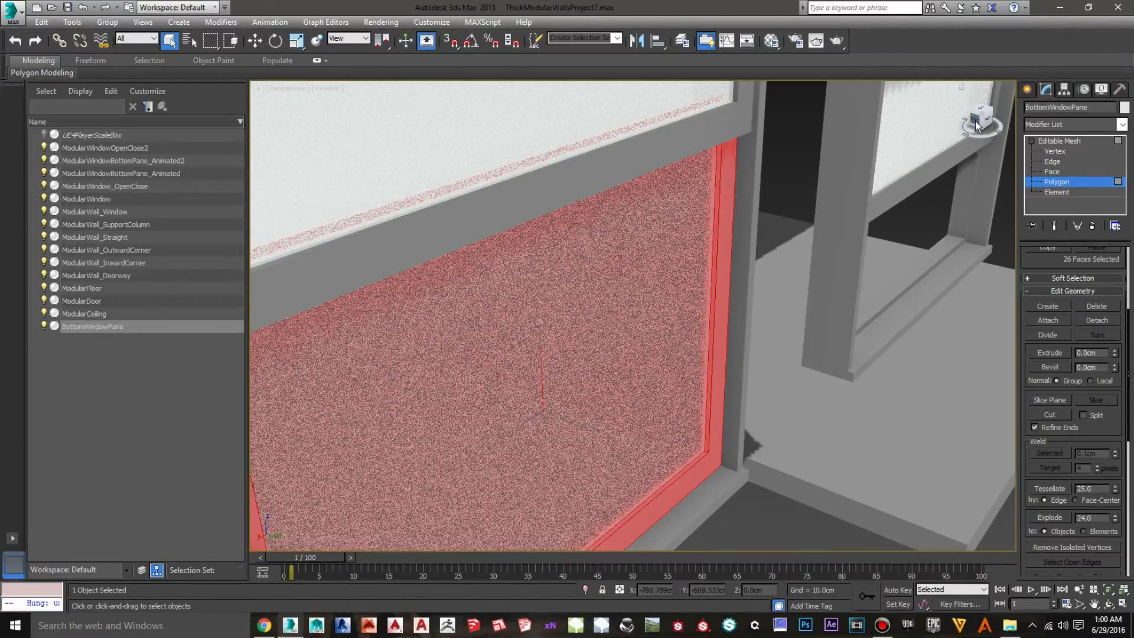
pyautogui.moveTo(976, 122); pyautogui.dragTo(918, 176)
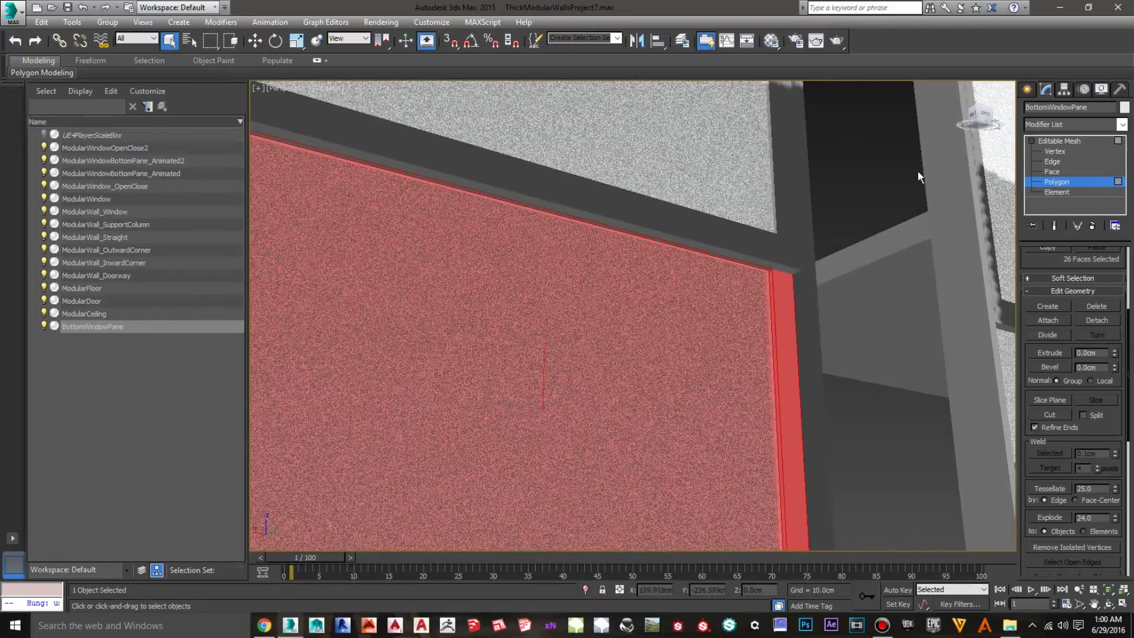
pyautogui.moveTo(594, 313); pyautogui.dragTo(649, 249, button='middle')
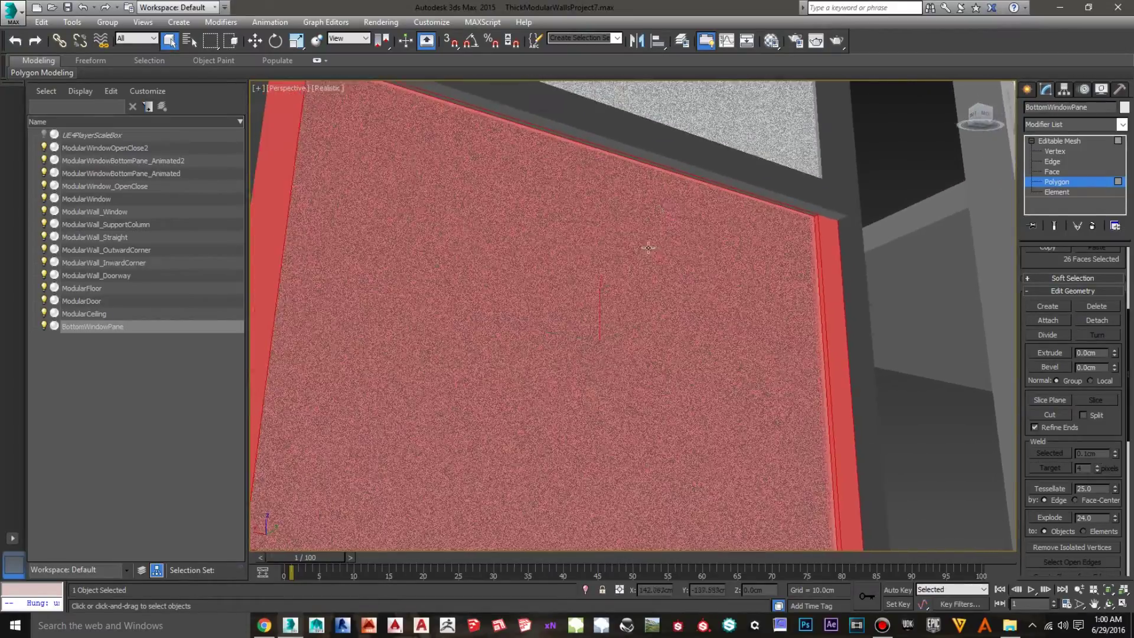
pyautogui.keyDown('ctrl'); pyautogui.click(659, 167); pyautogui.keyUp('ctrl')
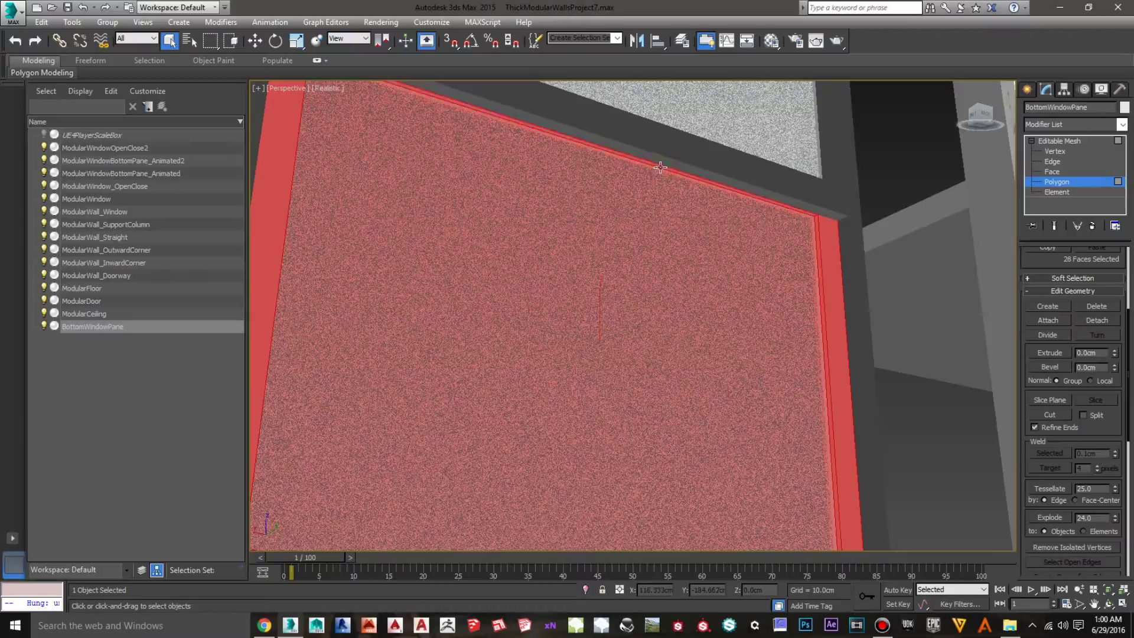
pyautogui.moveTo(982, 118); pyautogui.dragTo(934, 138)
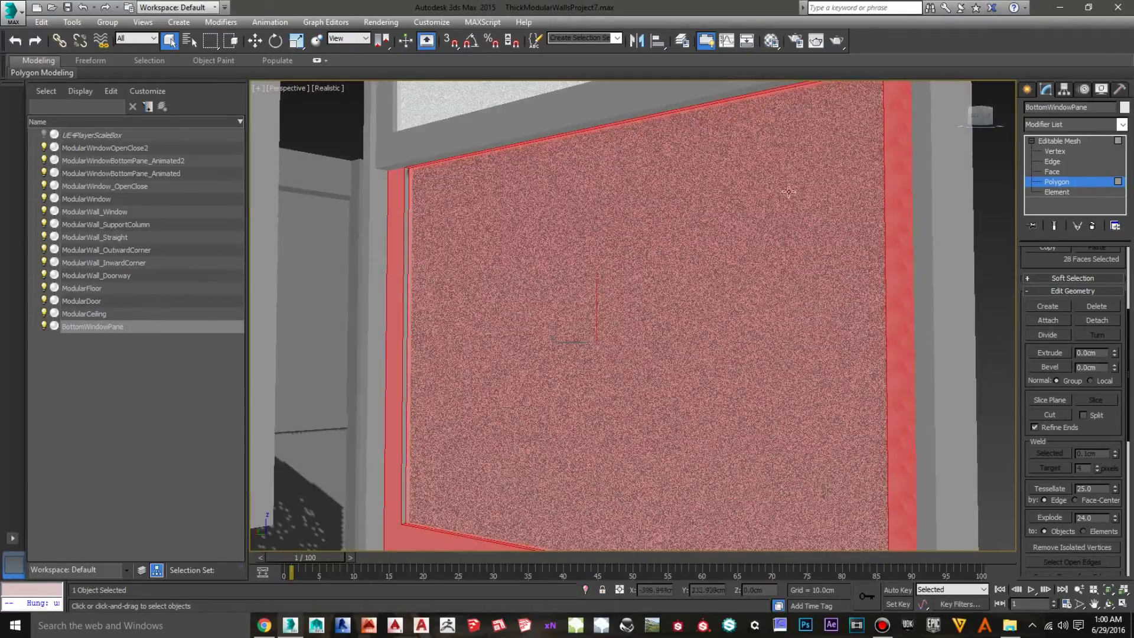
pyautogui.keyDown('ctrl'); pyautogui.click(406, 286); pyautogui.keyUp('ctrl')
pyautogui.moveTo(508, 350); pyautogui.dragTo(498, 284, button='middle')
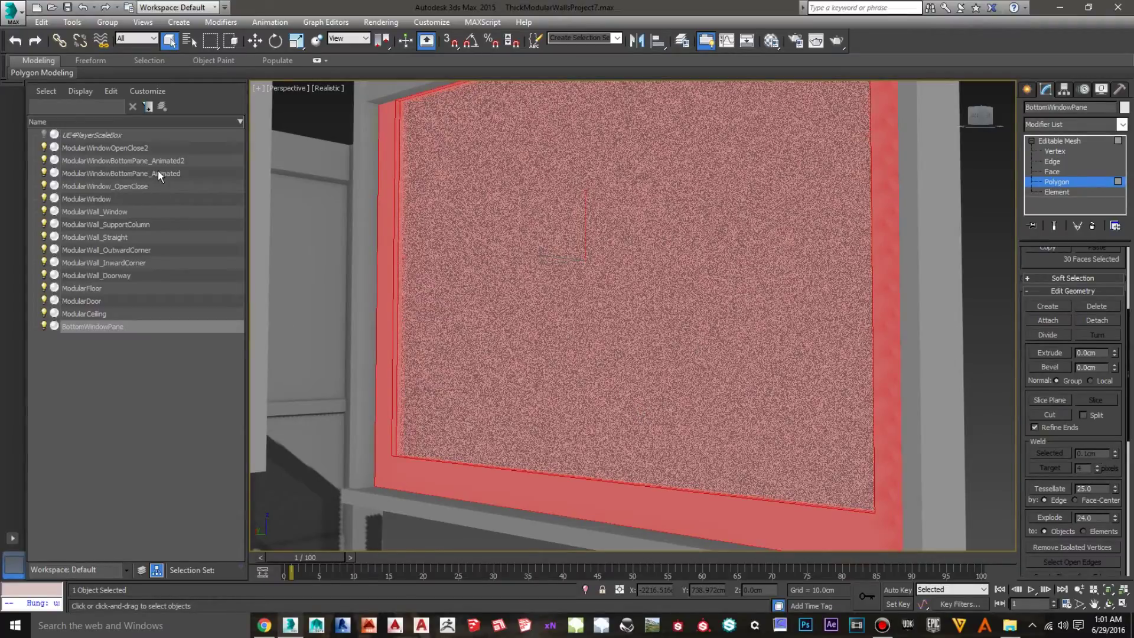
# Clear the polygon selection and look over the three freestanding windows and the nearby door.
pyautogui.click(984, 233)
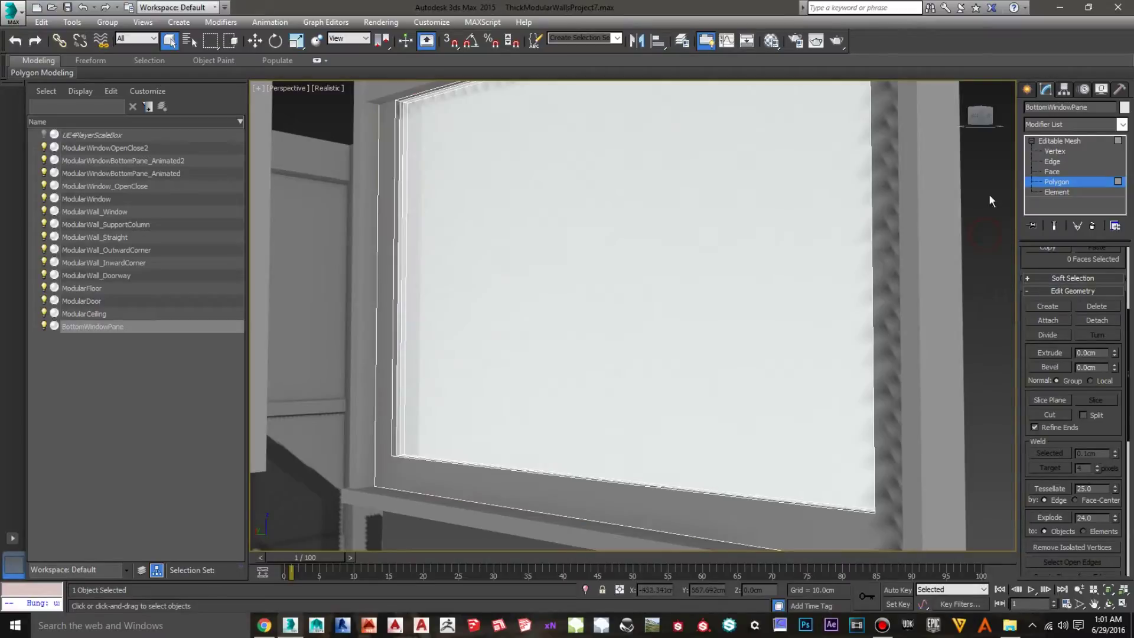
pyautogui.moveTo(988, 120); pyautogui.dragTo(827, 165)
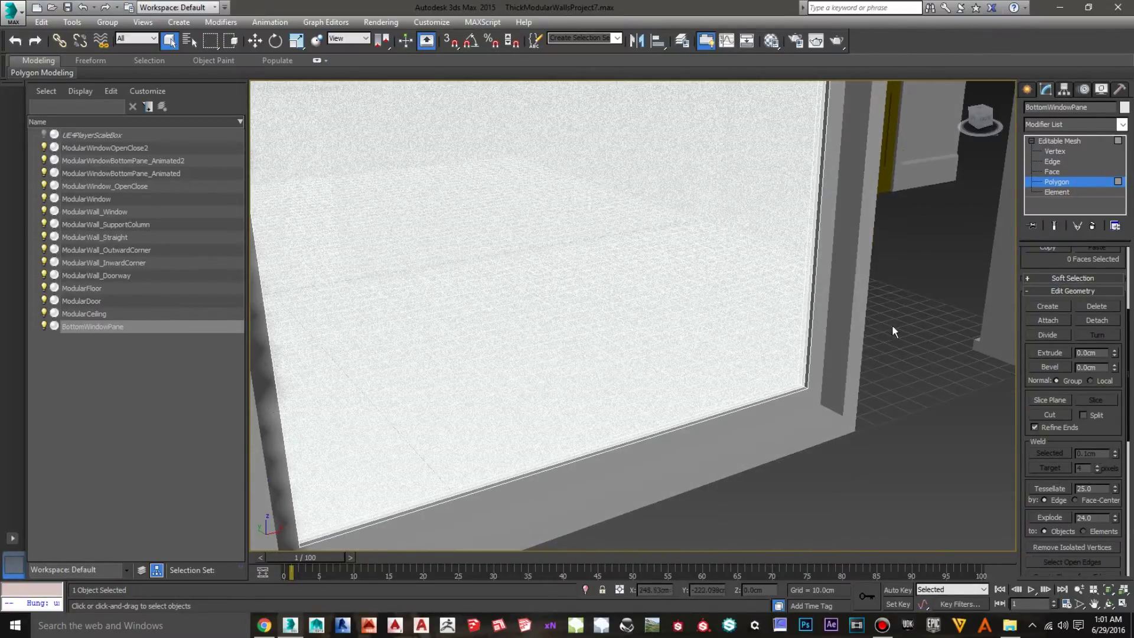
pyautogui.scroll(-2, 902, 326)
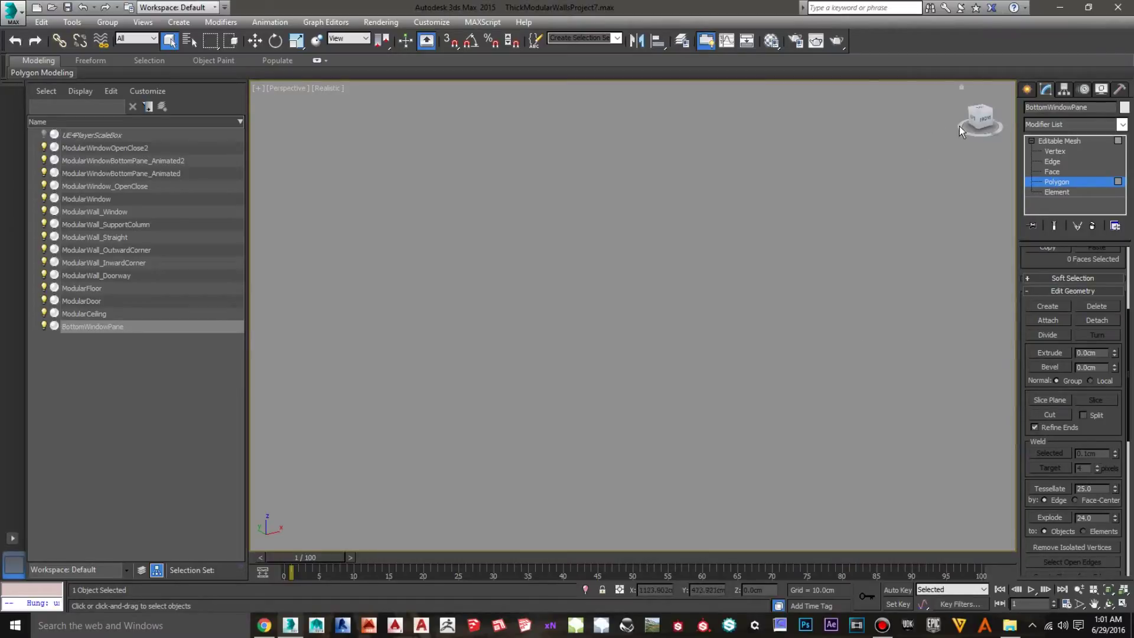
pyautogui.moveTo(987, 129); pyautogui.dragTo(980, 121)
pyautogui.moveTo(643, 387); pyautogui.dragTo(576, 440, button='middle')
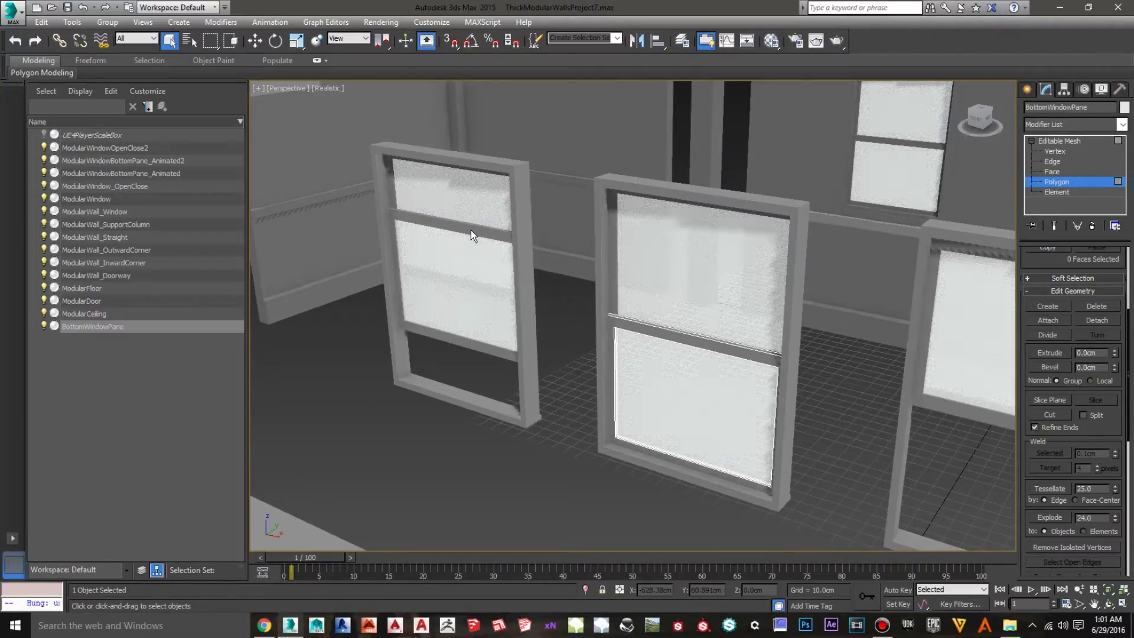
pyautogui.moveTo(472, 465); pyautogui.dragTo(531, 420, button='middle')
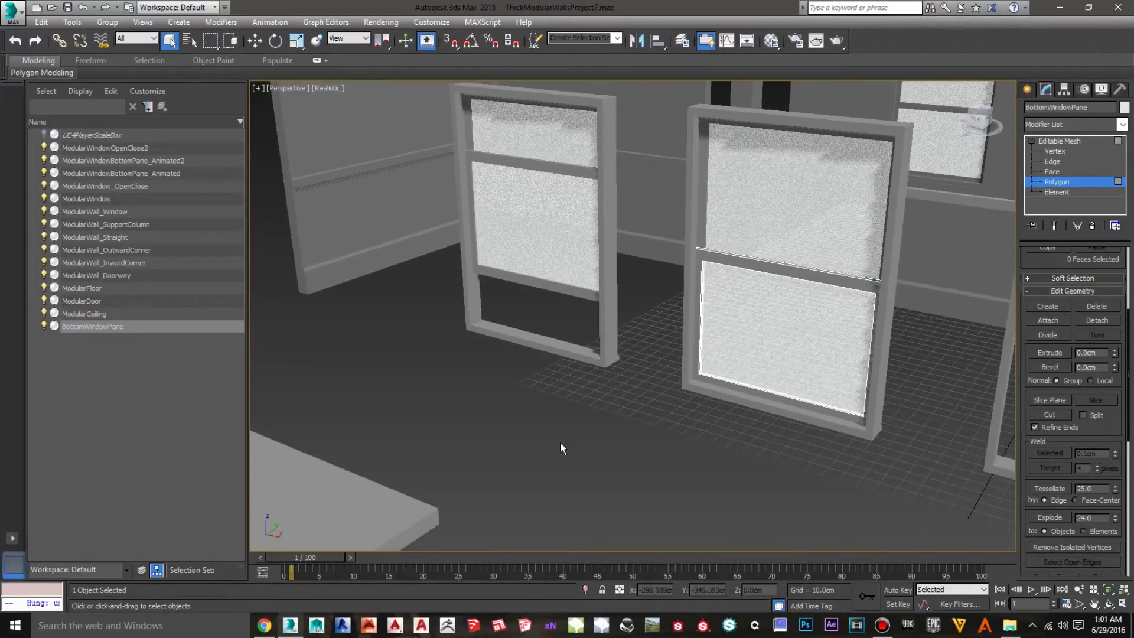
pyautogui.moveTo(702, 475); pyautogui.dragTo(531, 419, button='middle')
pyautogui.scroll(-3, 772, 448)
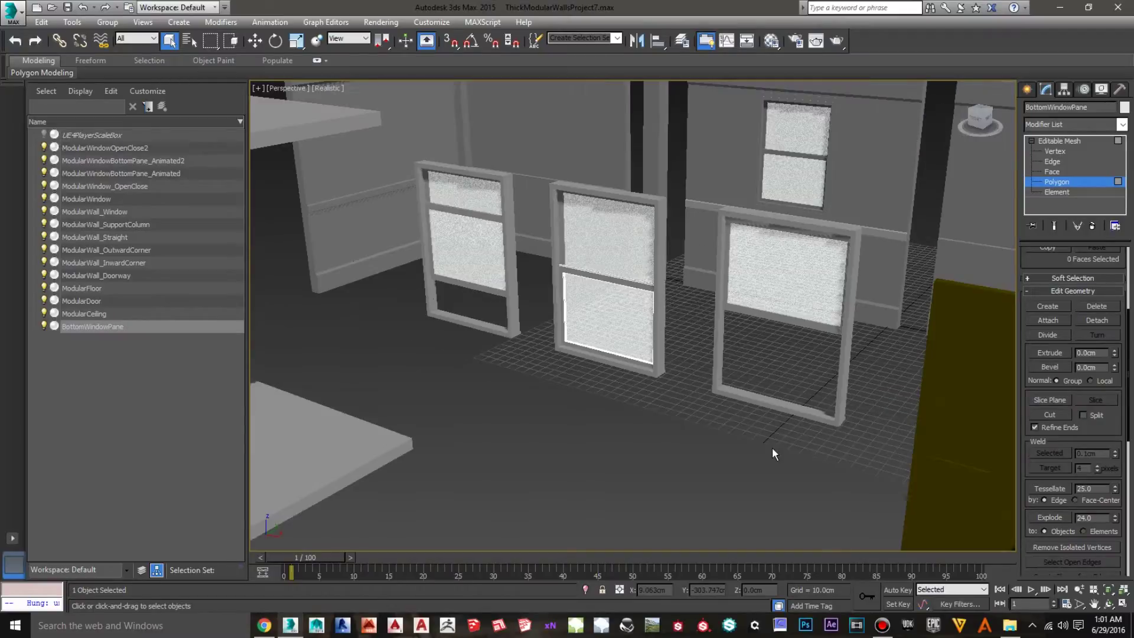
pyautogui.moveTo(772, 448); pyautogui.dragTo(626, 414, button='middle')
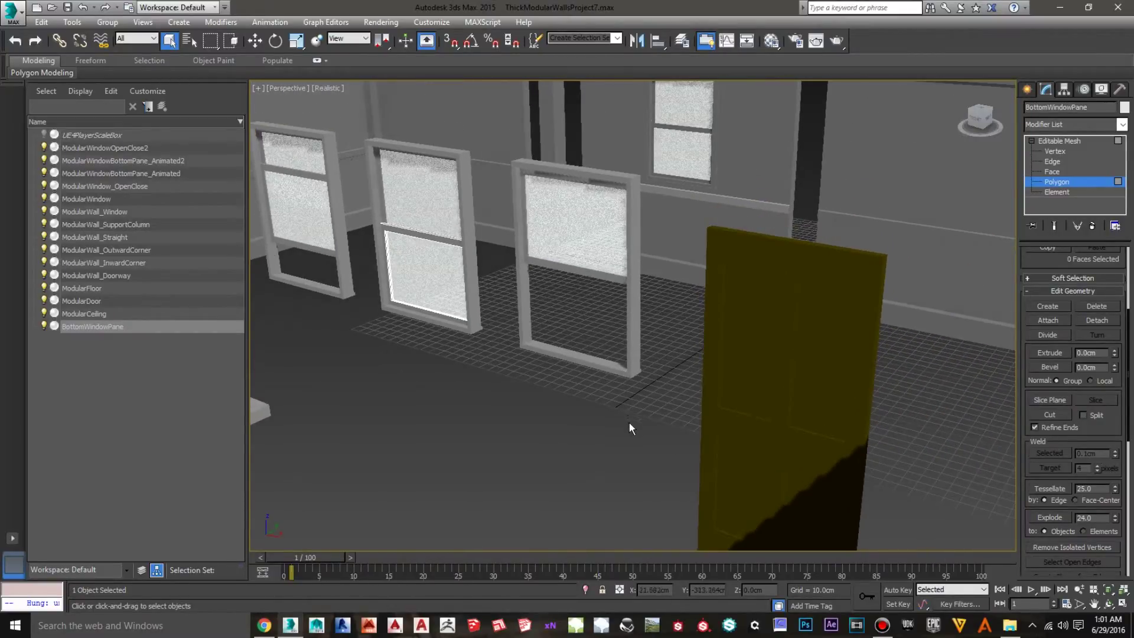
pyautogui.moveTo(572, 438); pyautogui.dragTo(616, 429, button='middle')
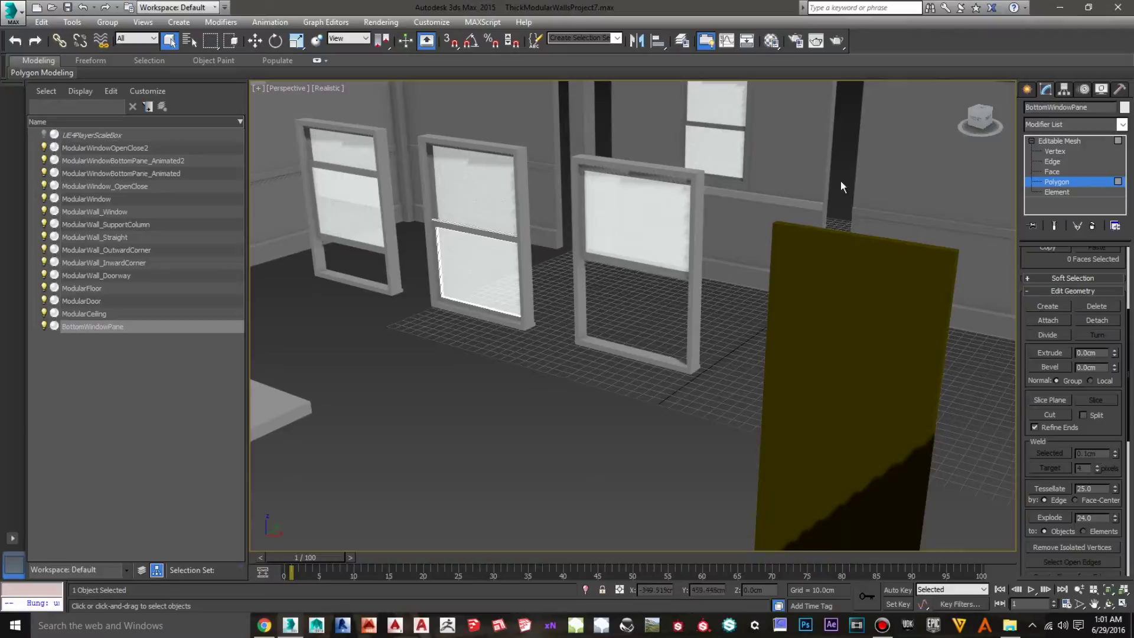
# Return the mesh to object level and select the outer frame of the window nearest the door.
pyautogui.click(1049, 142)
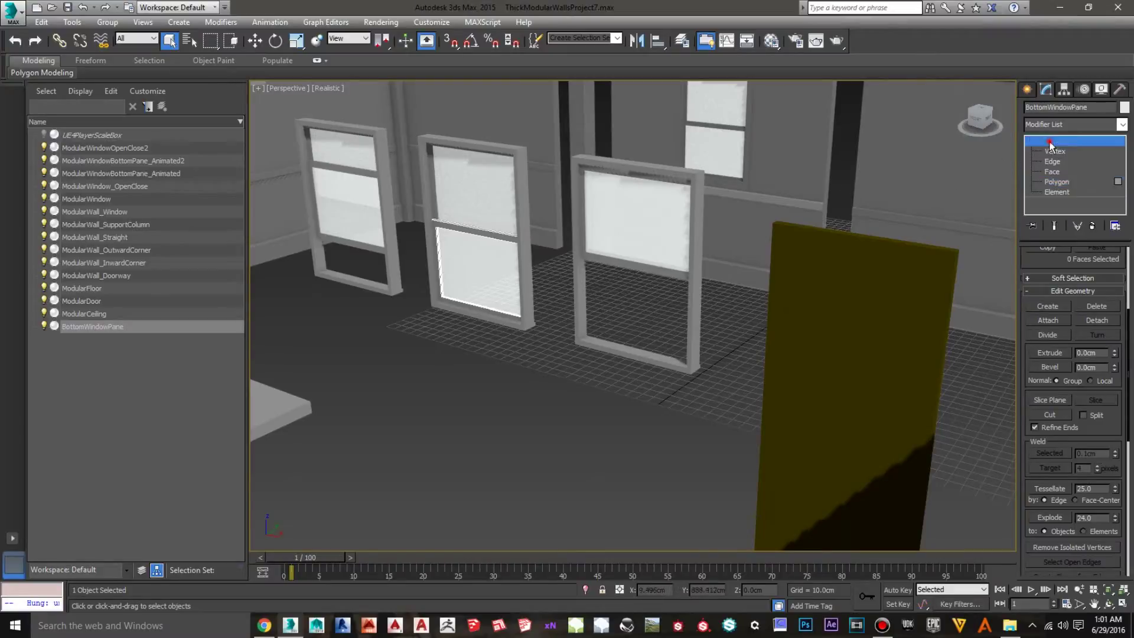
pyautogui.click(673, 173)
pyautogui.scroll(6, 586, 449)
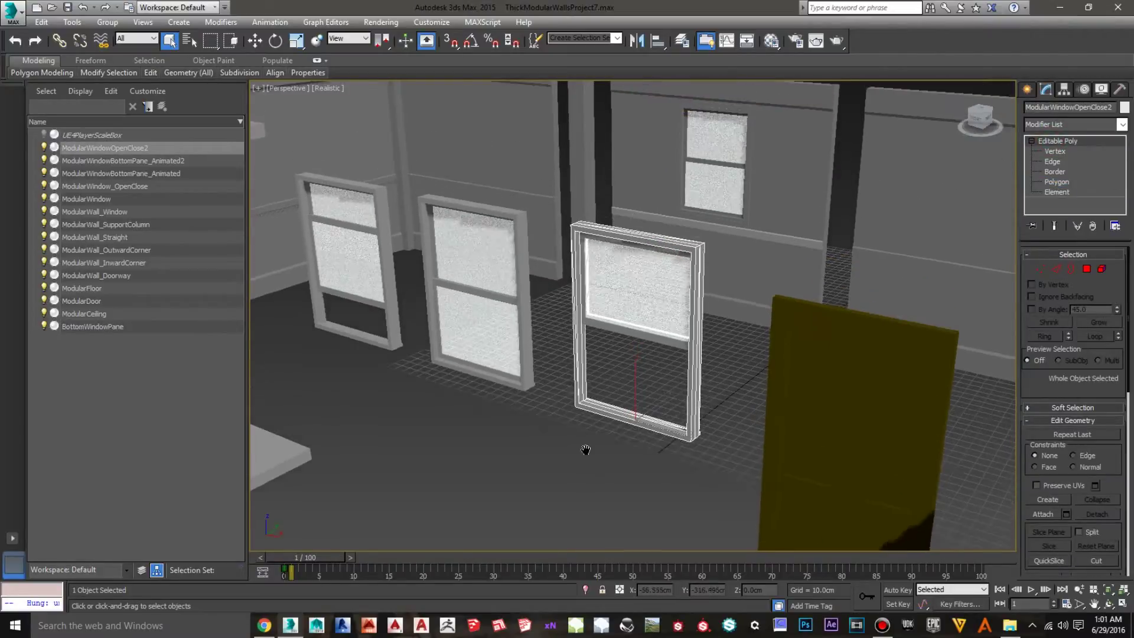
pyautogui.scroll(-6, 597, 440)
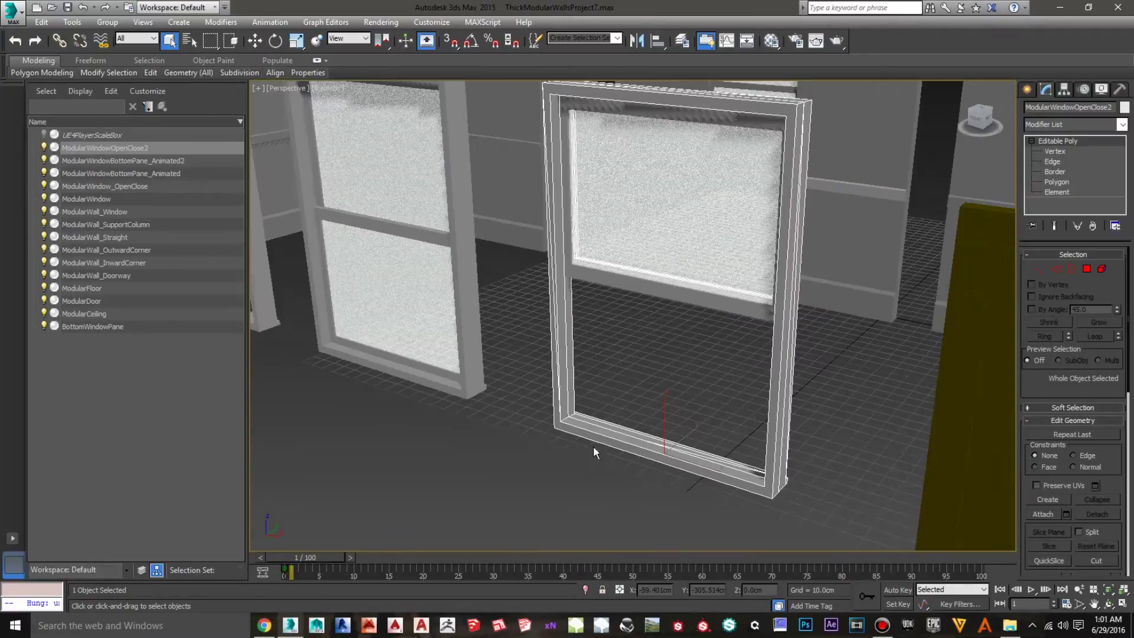
# Select the animated bottom pane of the window nearest the door and set the timeline to frame 0.
pyautogui.click(657, 293)
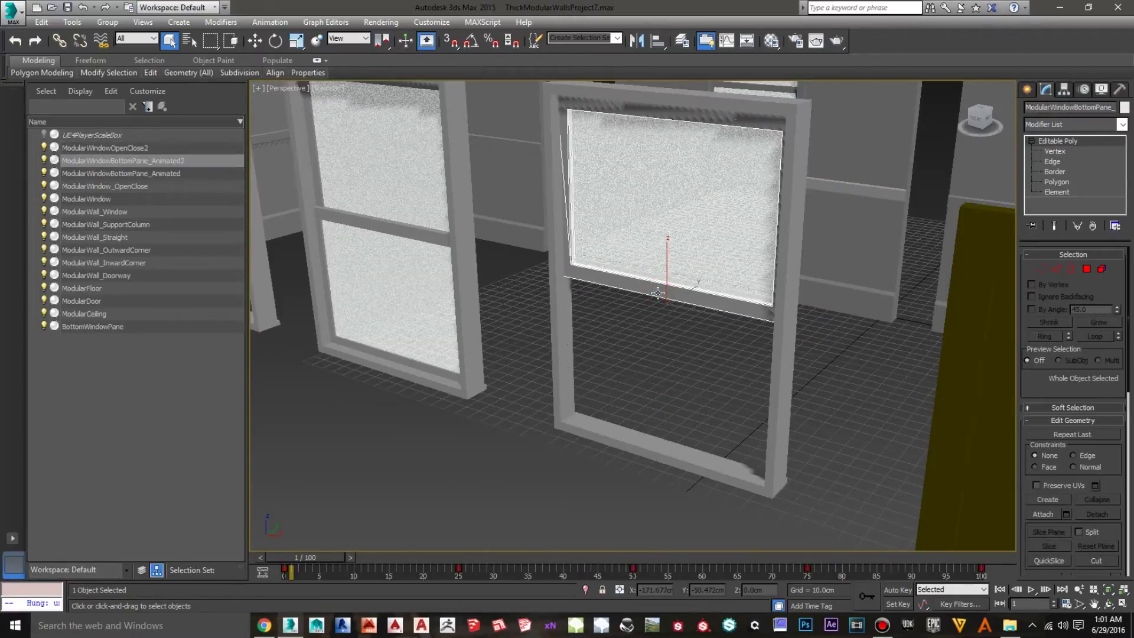
pyautogui.moveTo(319, 555); pyautogui.dragTo(316, 557)
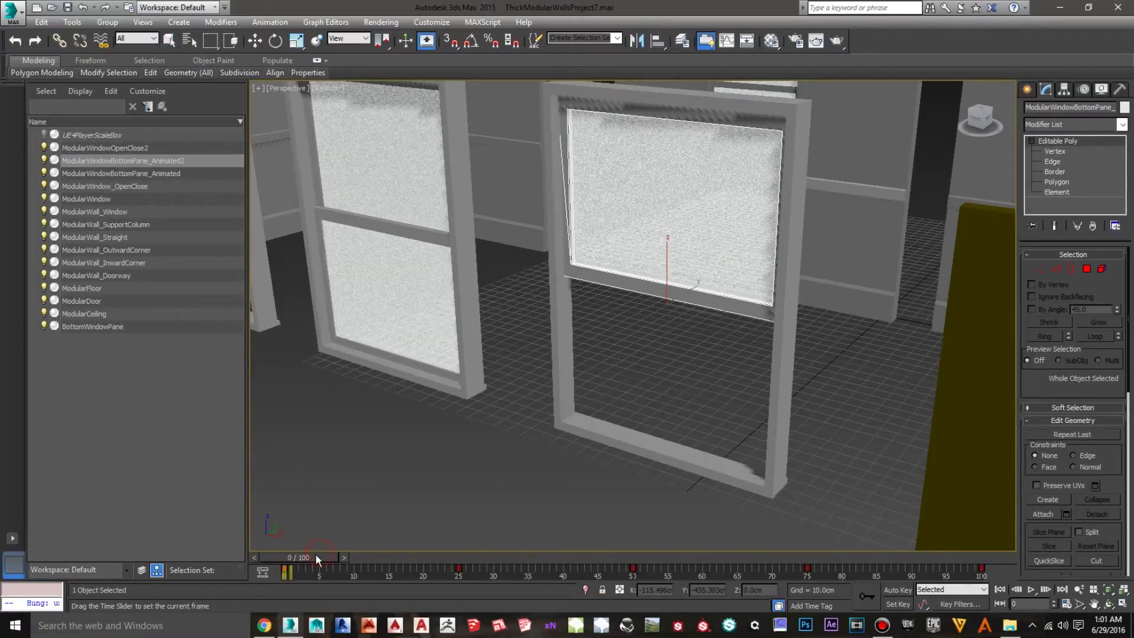
pyautogui.press('q')
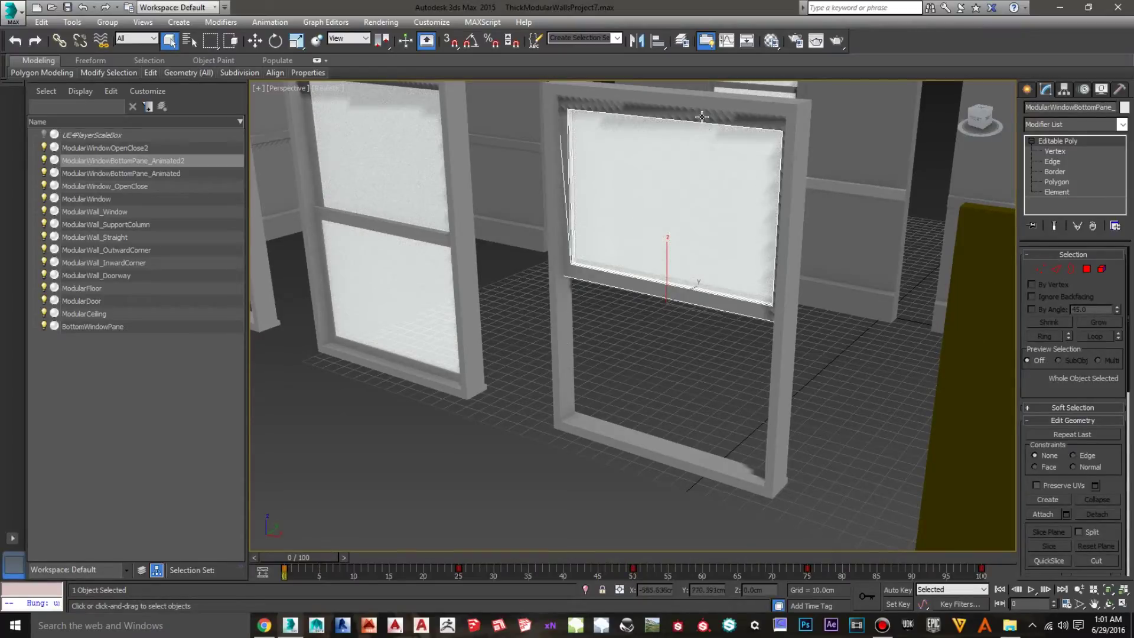
# Turn on Auto Key, play the bottom pane's sliding animation, and stop it at frame 21.
pyautogui.click(906, 595)
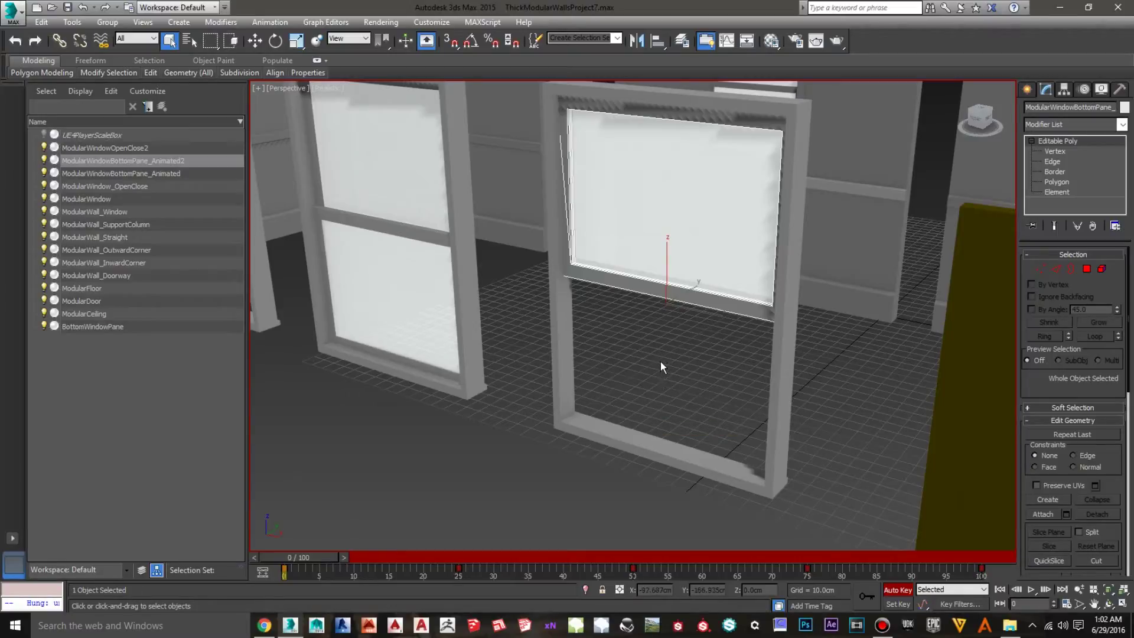
pyautogui.click(1033, 591)
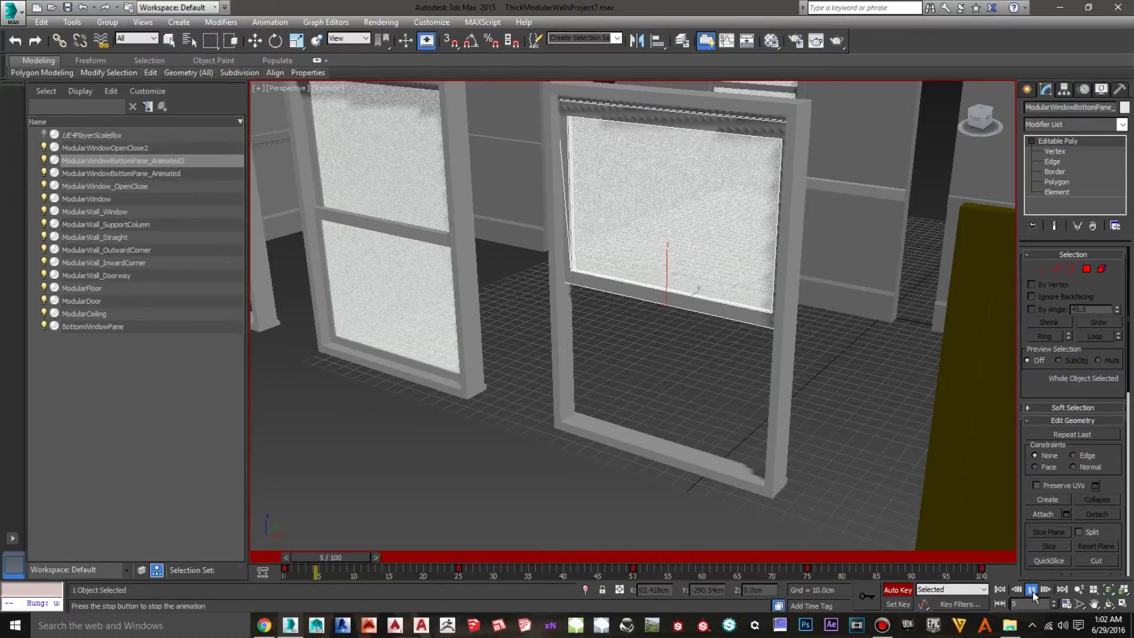
pyautogui.click(1032, 590)
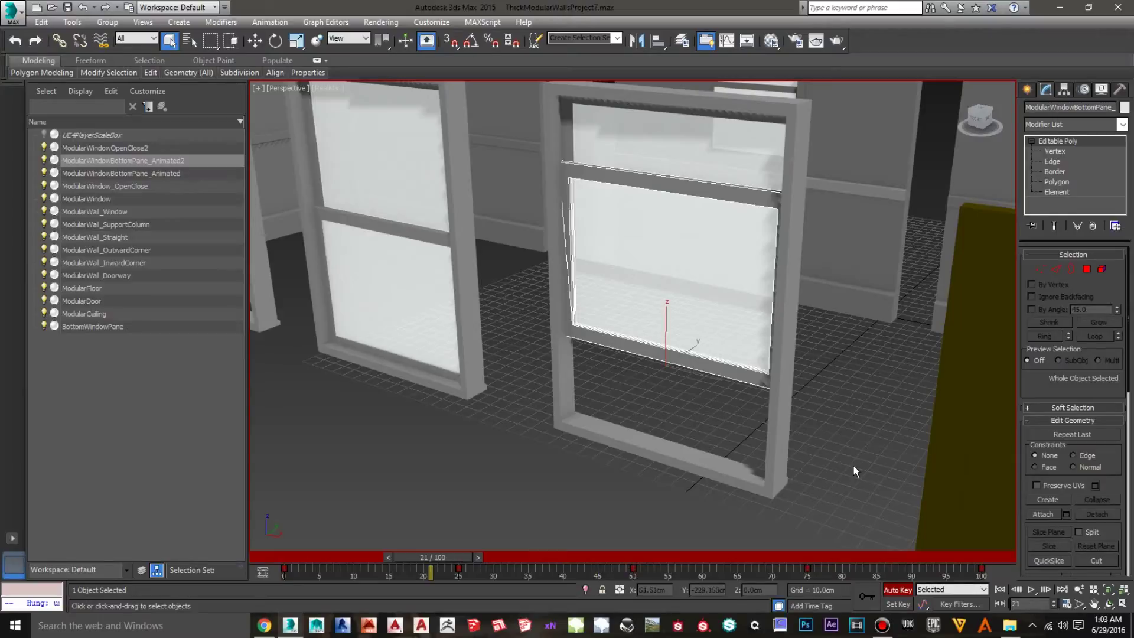
pyautogui.scroll(-4, 850, 440)
pyautogui.moveTo(667, 471); pyautogui.dragTo(613, 463, button='middle')
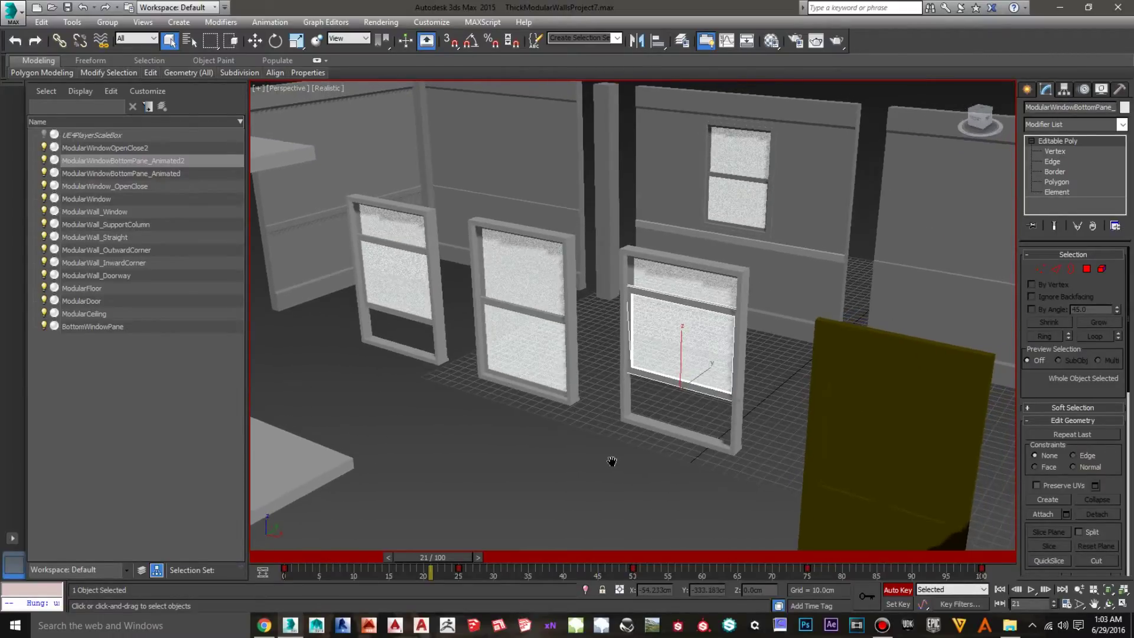
pyautogui.click(977, 120)
pyautogui.moveTo(979, 120); pyautogui.dragTo(943, 119)
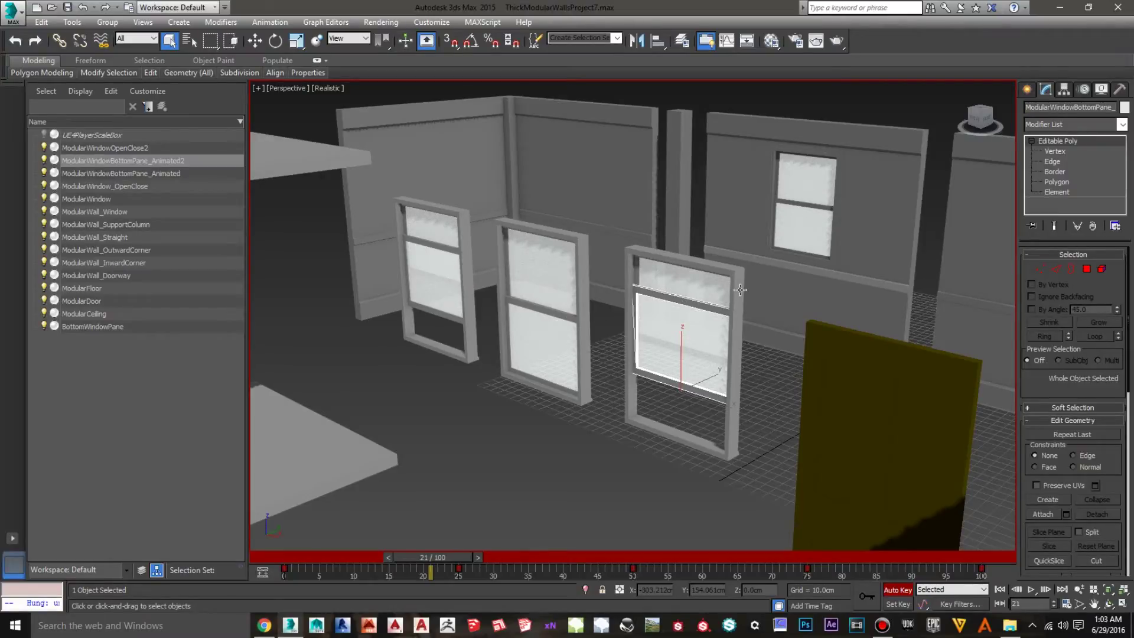
pyautogui.moveTo(630, 491); pyautogui.dragTo(605, 431, button='middle')
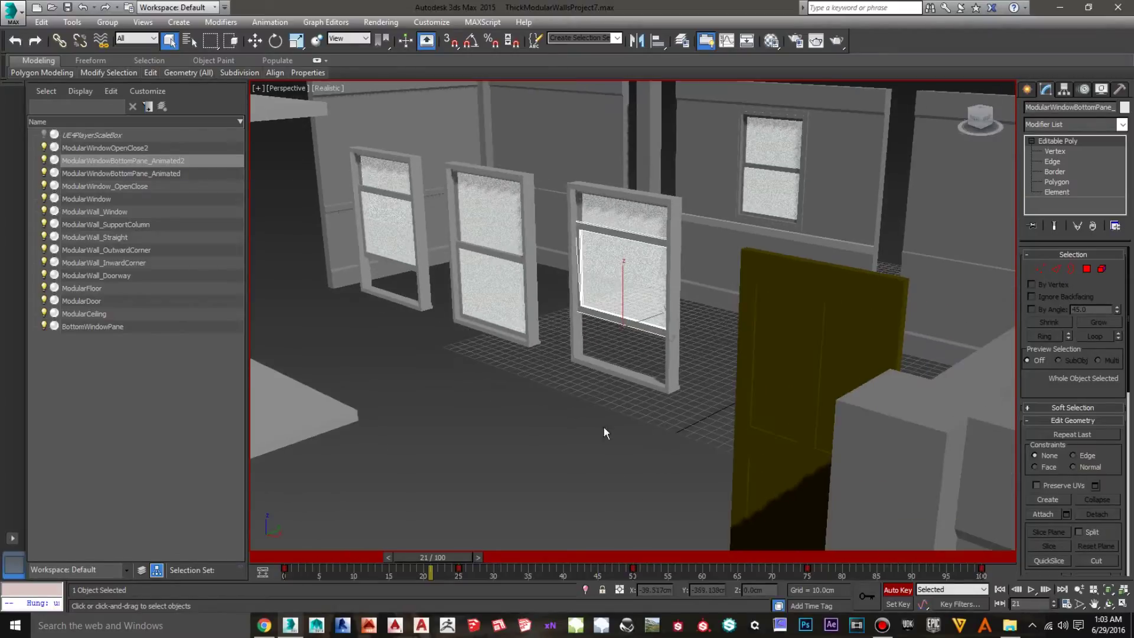
# Select the freestanding modular door, followed by the wall section with the doorway.
pyautogui.click(767, 326)
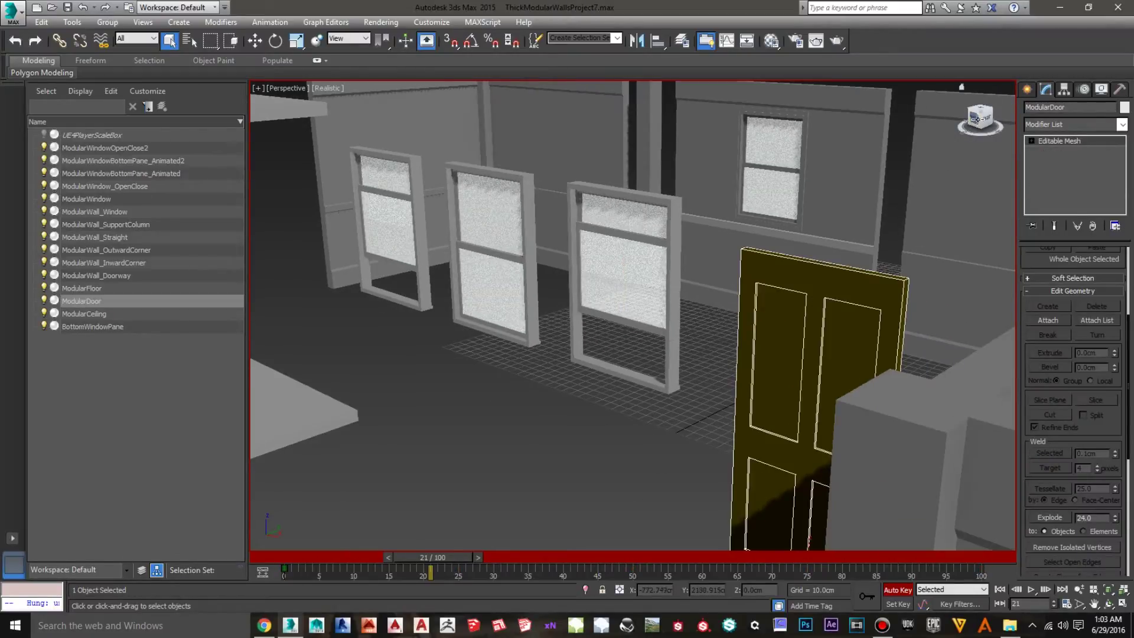
pyautogui.moveTo(974, 121); pyautogui.dragTo(891, 193)
pyautogui.moveTo(604, 481); pyautogui.dragTo(568, 422, button='middle')
pyautogui.moveTo(874, 370); pyautogui.dragTo(591, 458, button='middle')
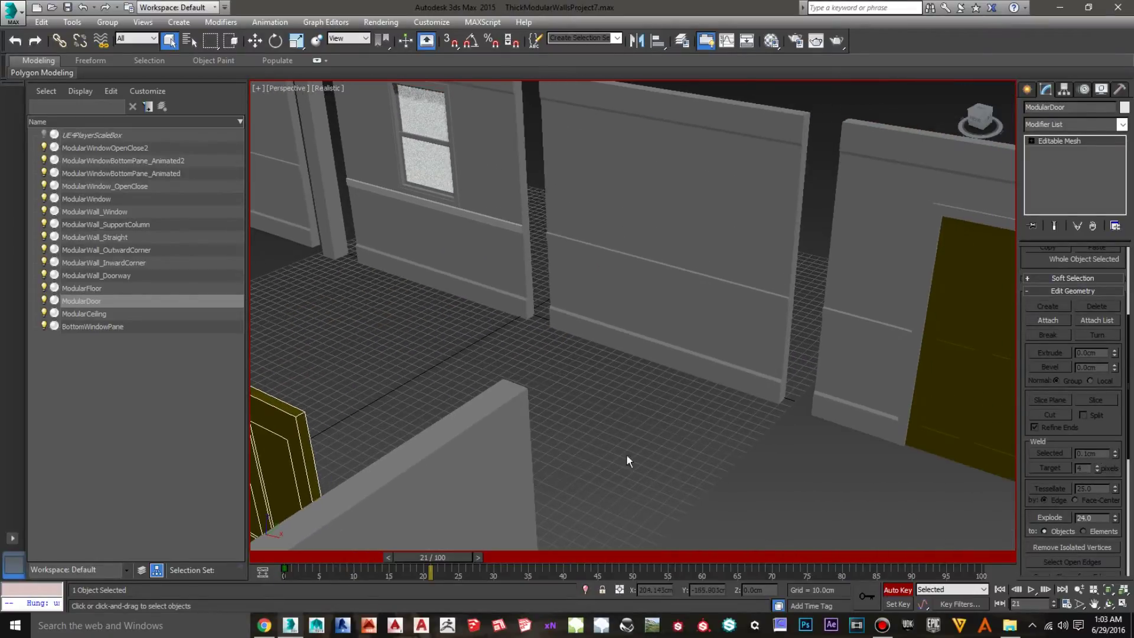
pyautogui.moveTo(746, 440); pyautogui.dragTo(593, 425, button='middle')
pyautogui.click(784, 253)
pyautogui.click(784, 252)
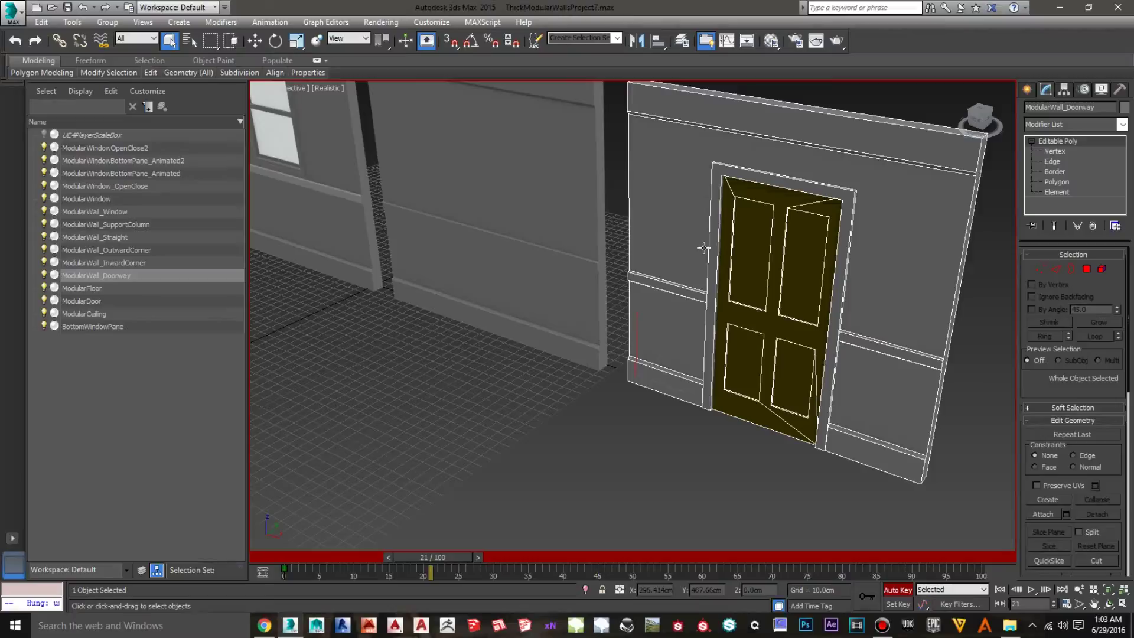
# Select the modular wall section that contains the window and compare it with the straight and doorway walls.
pyautogui.moveTo(466, 248); pyautogui.dragTo(564, 332, button='middle')
pyautogui.click(427, 198)
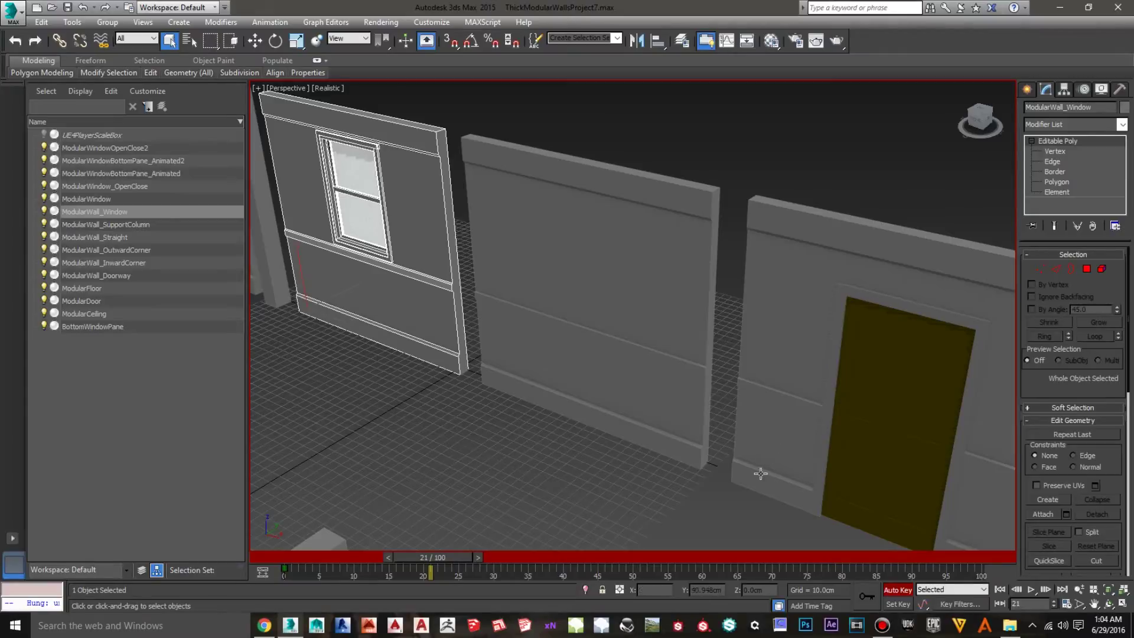
pyautogui.moveTo(757, 474); pyautogui.dragTo(632, 444, button='middle')
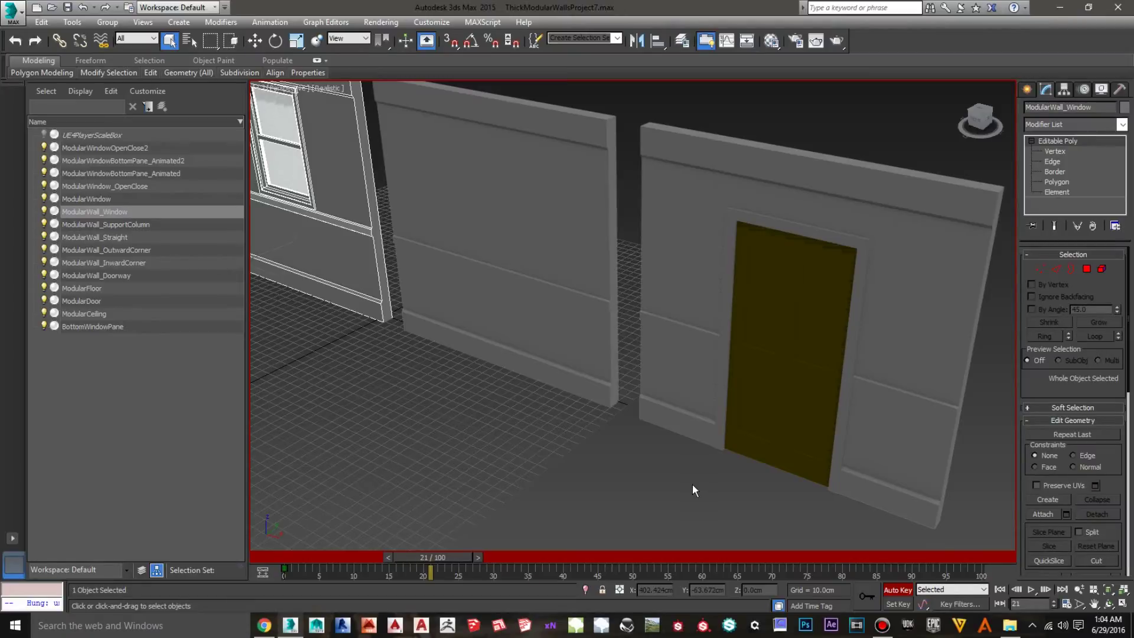
pyautogui.moveTo(700, 480); pyautogui.dragTo(625, 479, button='middle')
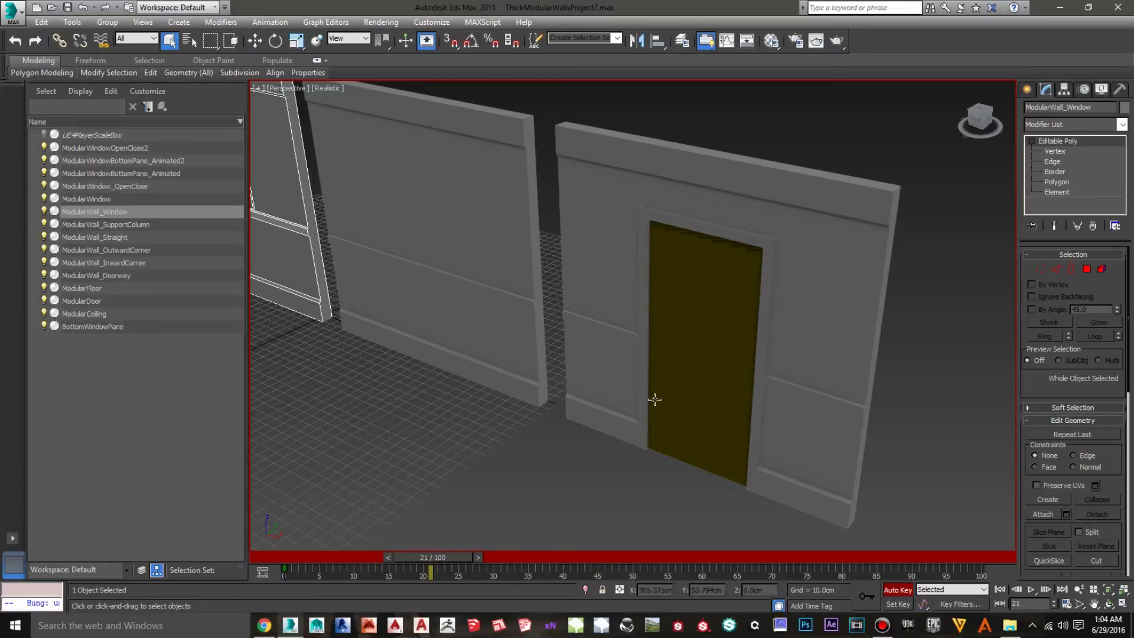
# Look over the whole modular kit and examine the three freestanding windows from the front.
pyautogui.moveTo(503, 449); pyautogui.dragTo(677, 502, button='middle')
pyautogui.moveTo(509, 430)
pyautogui.mouseDown(button='middle')
pyautogui.moveTo(656, 445)
pyautogui.moveTo(782, 428)
pyautogui.mouseUp(button='middle')
pyautogui.scroll(-3, 762, 390)
pyautogui.scroll(-5, 709, 381)
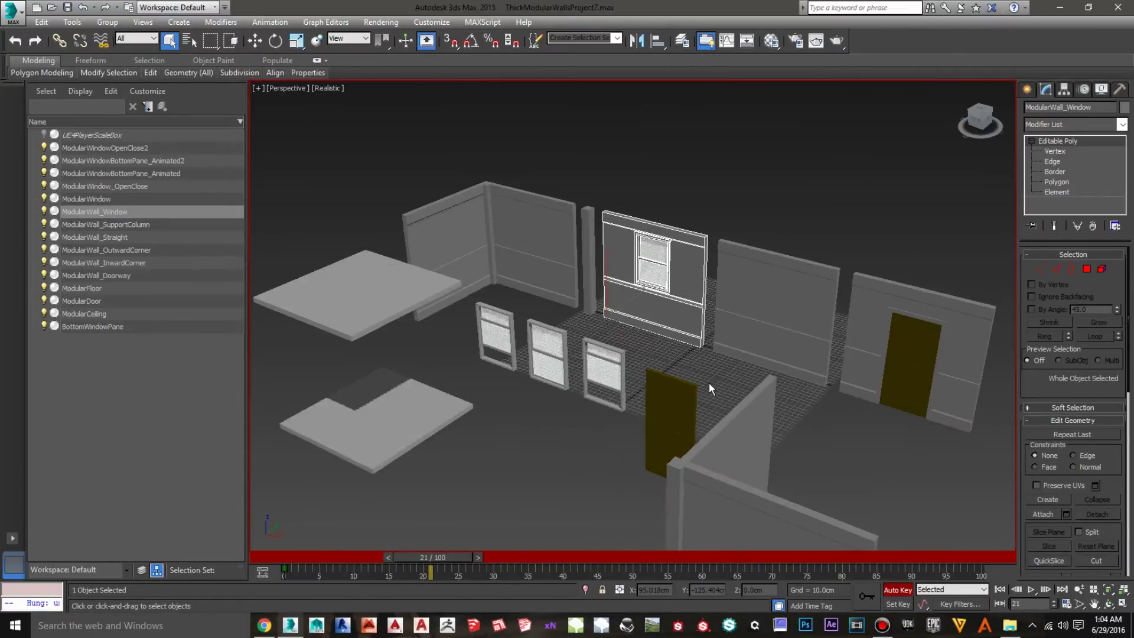
pyautogui.moveTo(577, 443); pyautogui.dragTo(584, 384, button='middle')
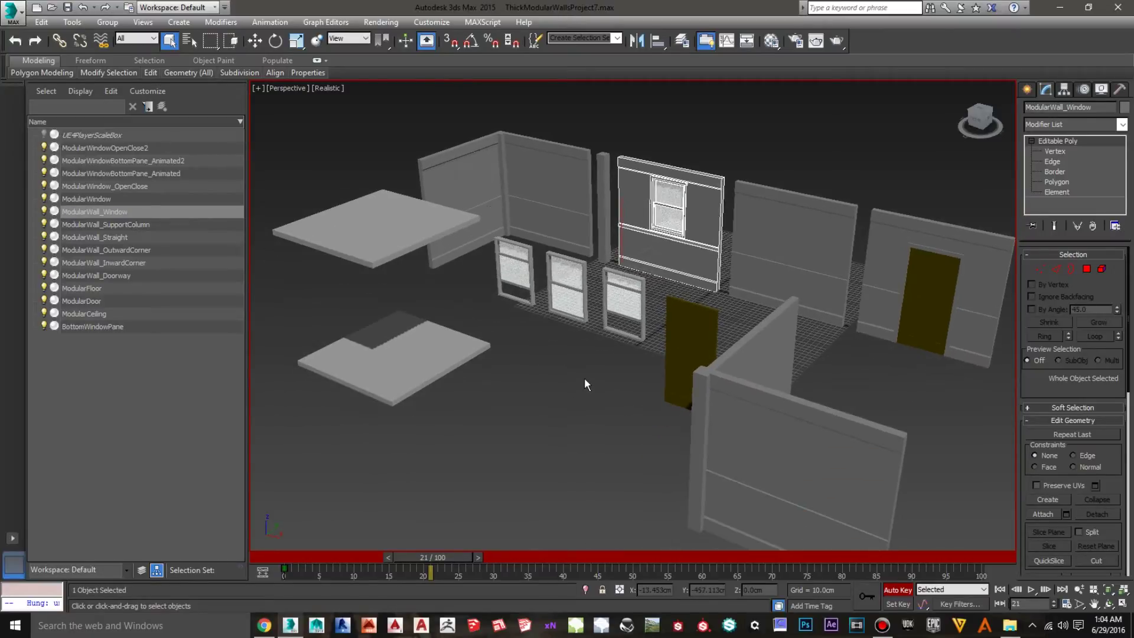
pyautogui.moveTo(976, 121)
pyautogui.mouseDown()
pyautogui.moveTo(1022, 118)
pyautogui.moveTo(964, 110)
pyautogui.moveTo(951, 135)
pyautogui.moveTo(989, 113)
pyautogui.moveTo(1017, 126)
pyautogui.moveTo(1040, 117)
pyautogui.moveTo(969, 127)
pyautogui.moveTo(913, 113)
pyautogui.moveTo(980, 123)
pyautogui.mouseUp()
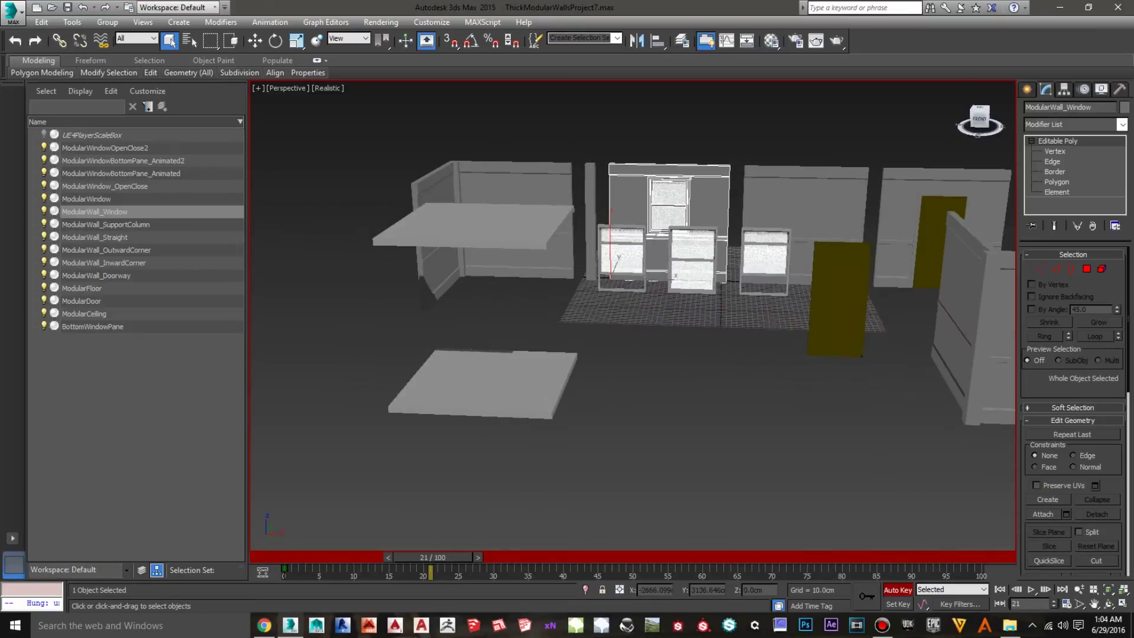
pyautogui.scroll(8, 703, 318)
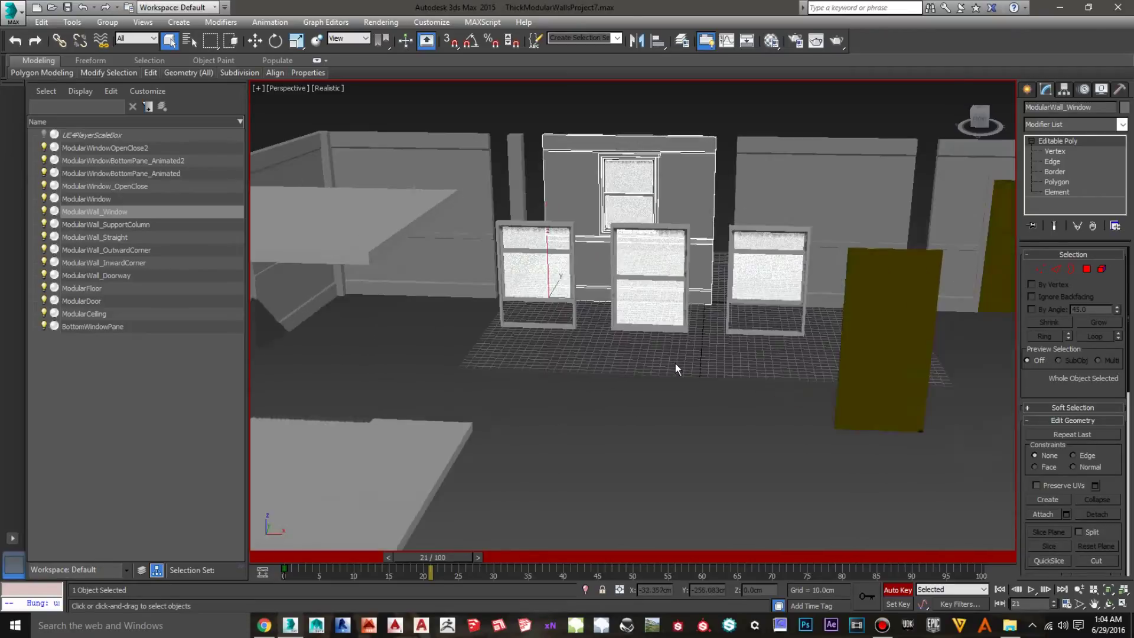
pyautogui.moveTo(671, 358); pyautogui.dragTo(663, 417, button='middle')
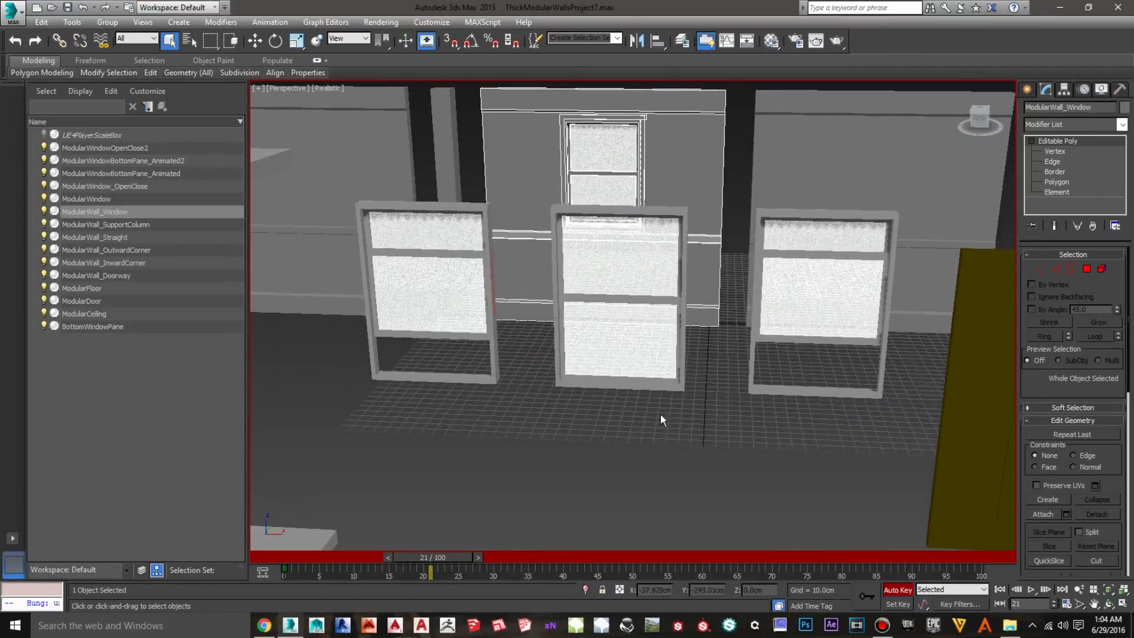
# Try scaling the window wall to about 79% along X, and undo the scaling.
pyautogui.click(295, 42)
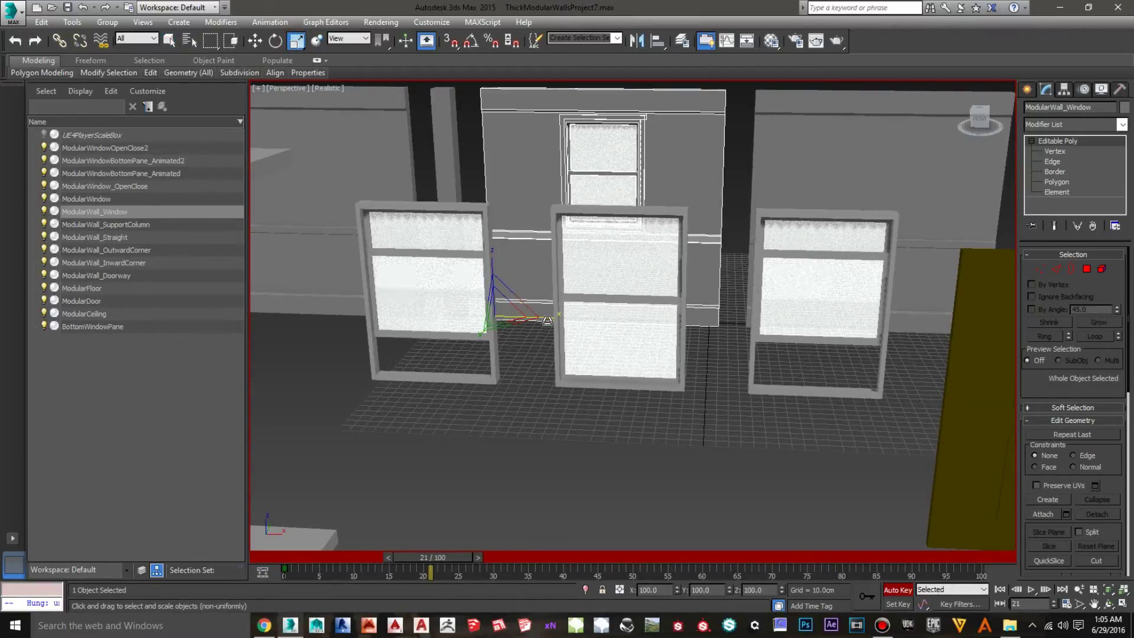
pyautogui.moveTo(547, 319)
pyautogui.mouseDown()
pyautogui.moveTo(523, 317)
pyautogui.moveTo(550, 308)
pyautogui.moveTo(529, 311)
pyautogui.mouseUp()
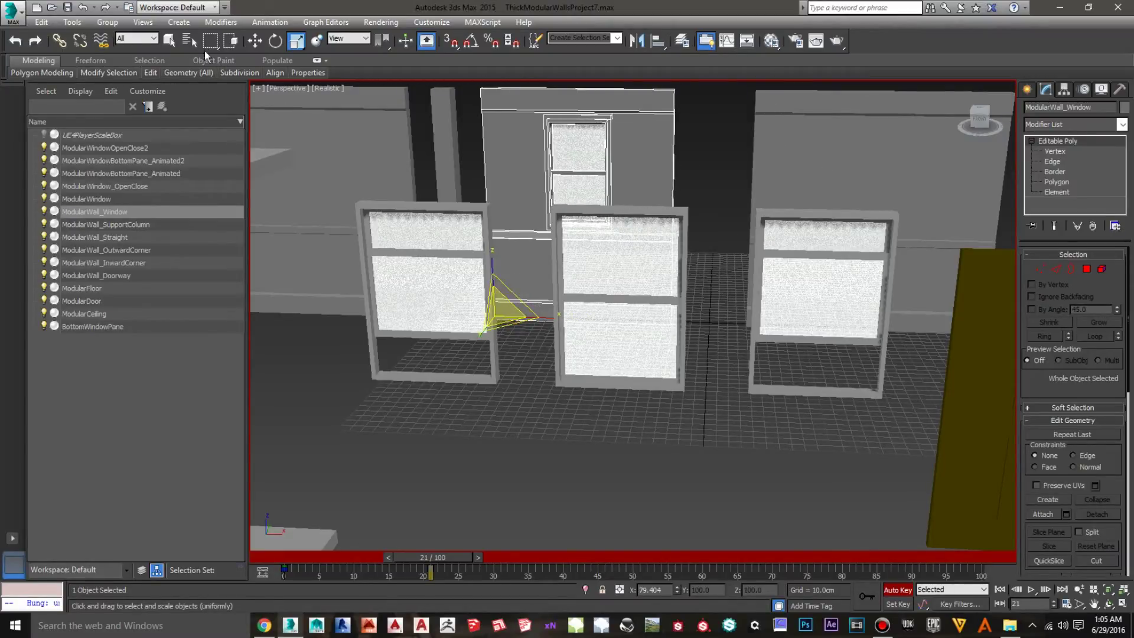
pyautogui.click(81, 8)
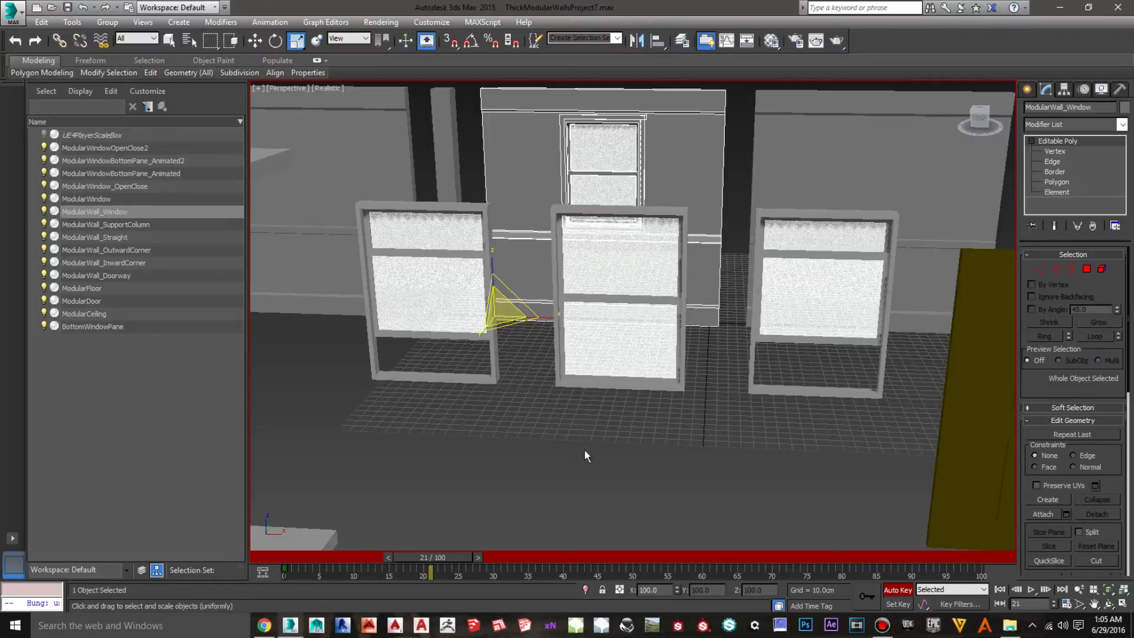
# Select the modular floor slab, followed by the ceiling slab above it.
pyautogui.moveTo(625, 470); pyautogui.dragTo(577, 481, button='middle')
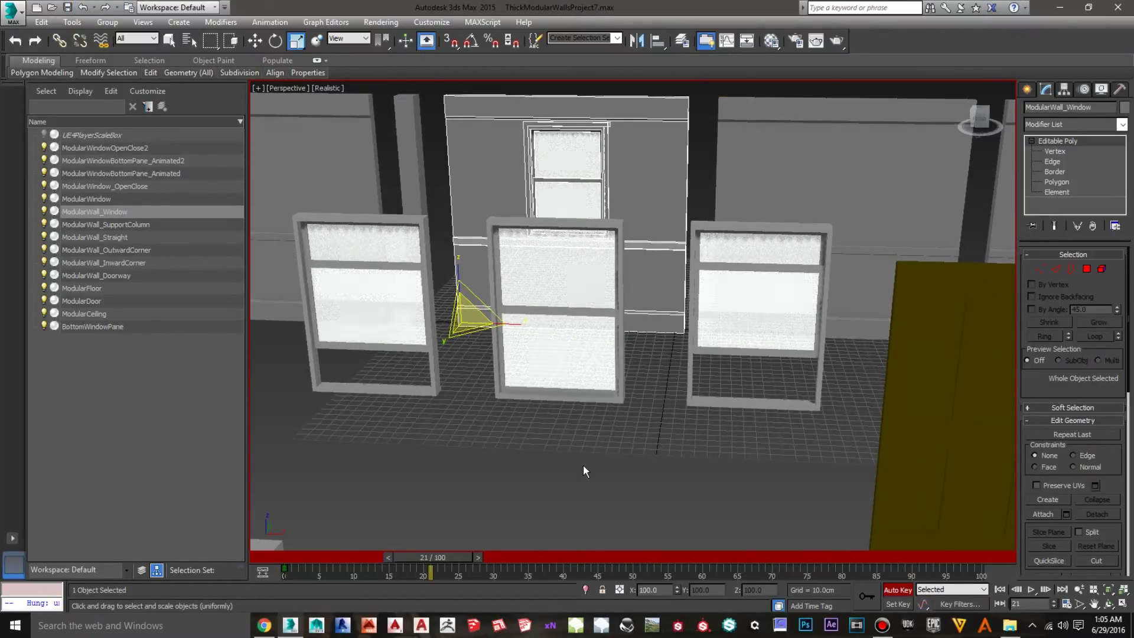
pyautogui.scroll(-2, 583, 466)
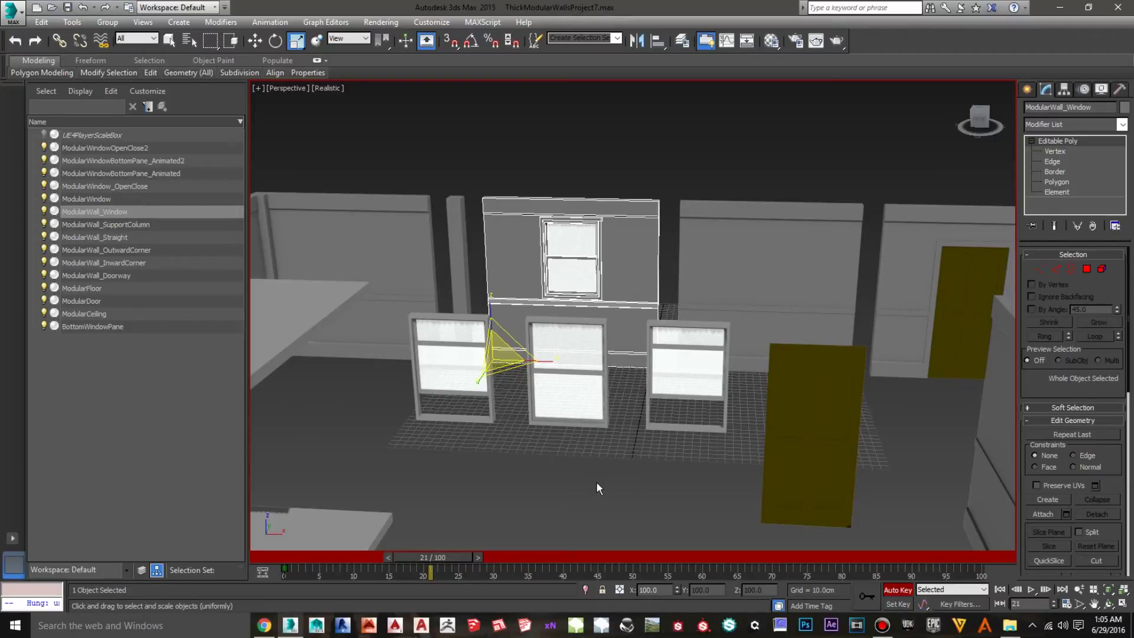
pyautogui.moveTo(596, 483); pyautogui.dragTo(591, 424, button='middle')
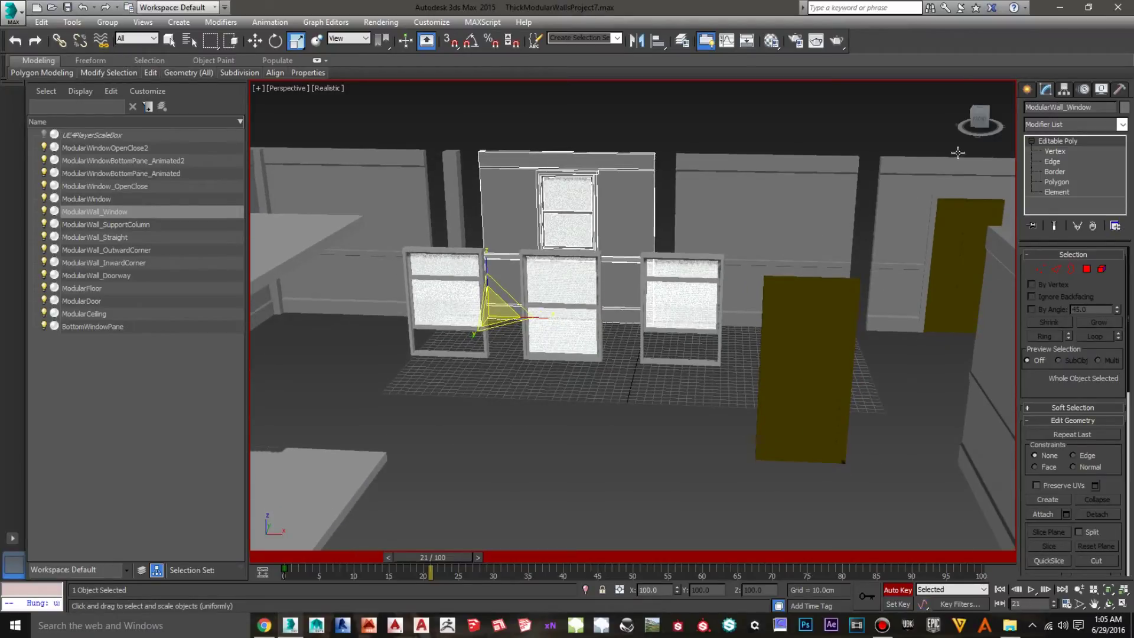
pyautogui.moveTo(980, 122); pyautogui.dragTo(945, 130)
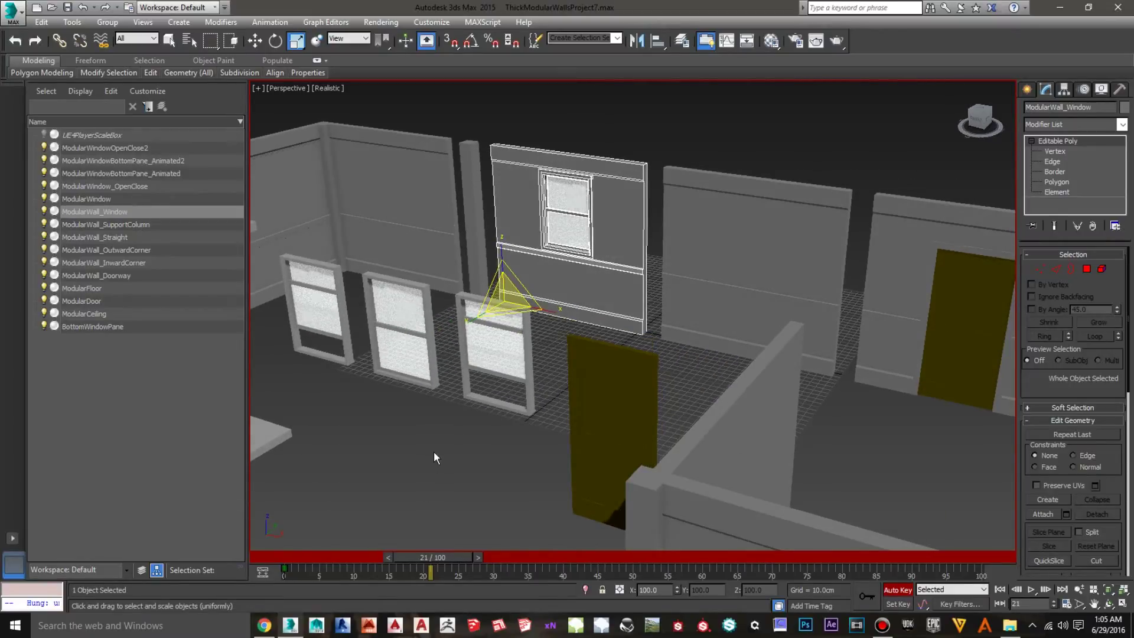
pyautogui.scroll(-6, 433, 451)
pyautogui.moveTo(510, 504); pyautogui.dragTo(568, 456, button='middle')
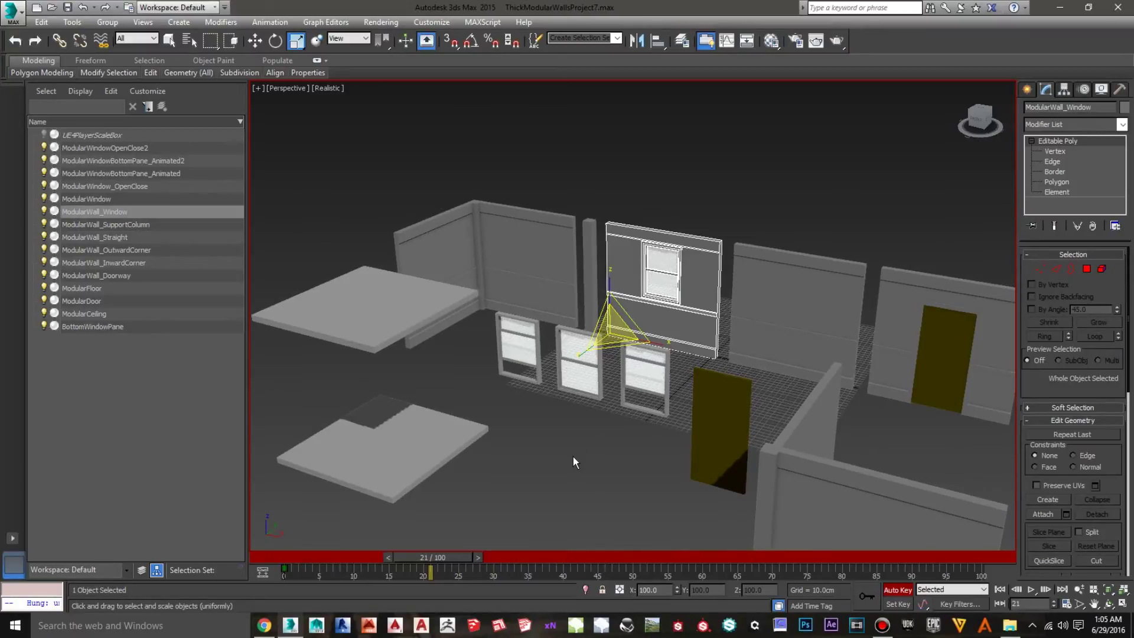
pyautogui.moveTo(573, 456); pyautogui.dragTo(625, 441, button='middle')
pyautogui.click(496, 431)
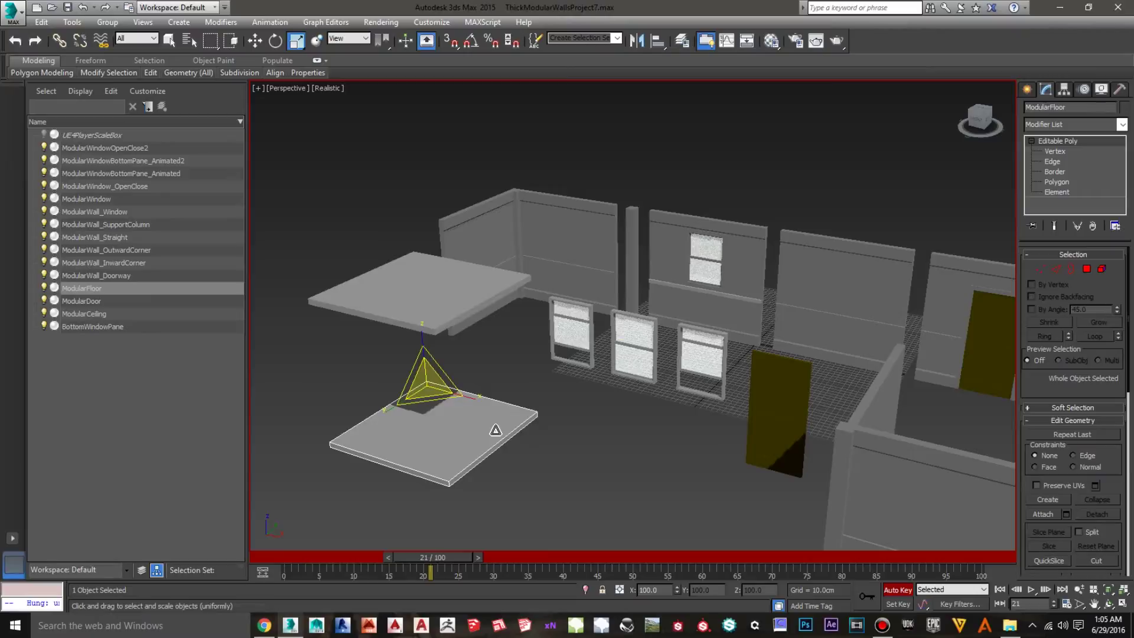
pyautogui.click(460, 294)
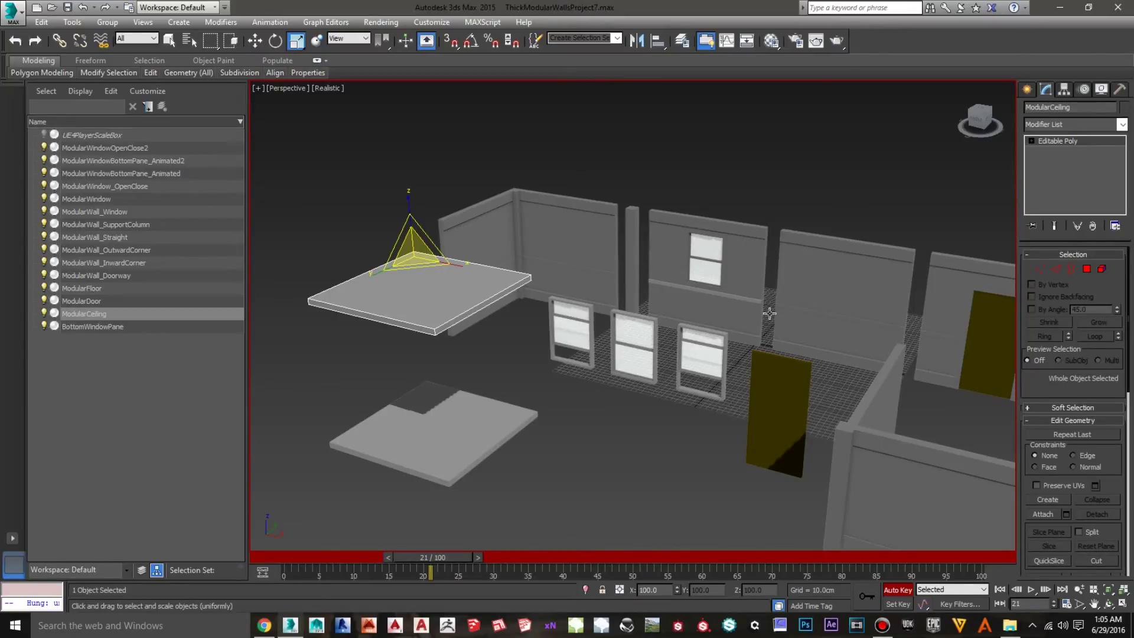
# Examine the layout of the ceiling, floor, walls and corner pieces from several sides of the kit.
pyautogui.moveTo(586, 459); pyautogui.dragTo(662, 455, button='middle')
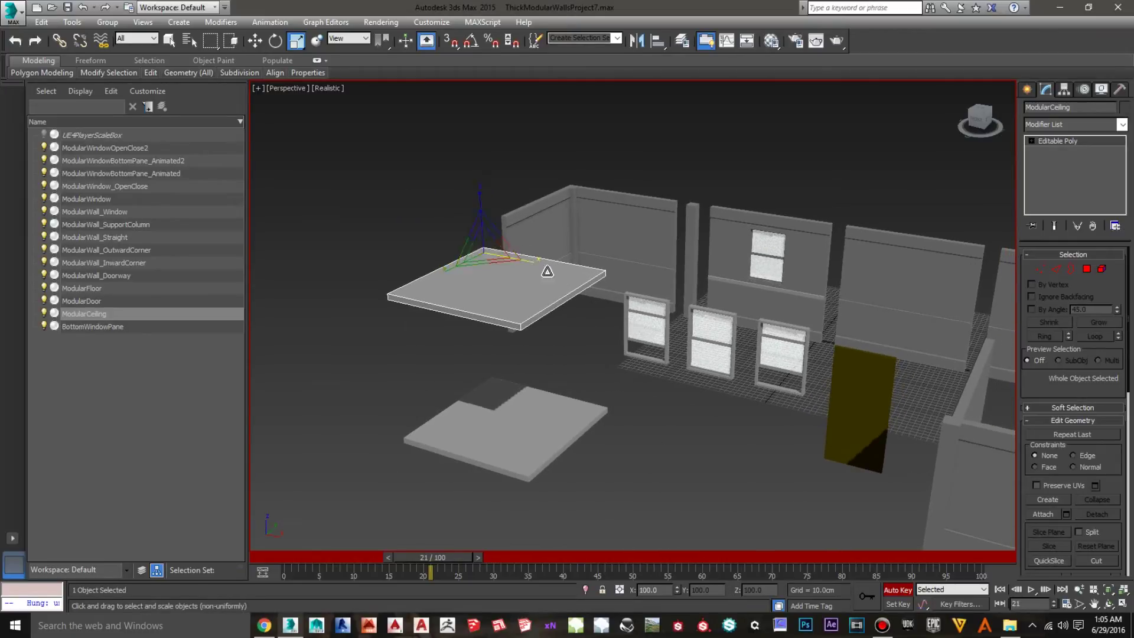
pyautogui.moveTo(708, 449); pyautogui.dragTo(641, 460, button='middle')
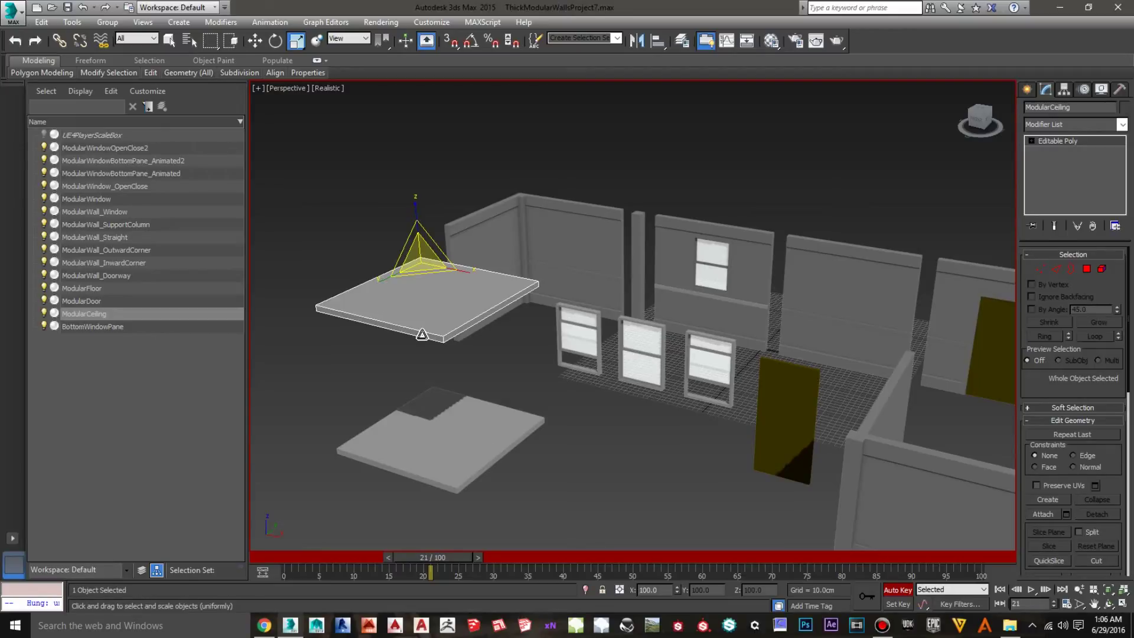
pyautogui.moveTo(646, 451); pyautogui.dragTo(520, 451, button='middle')
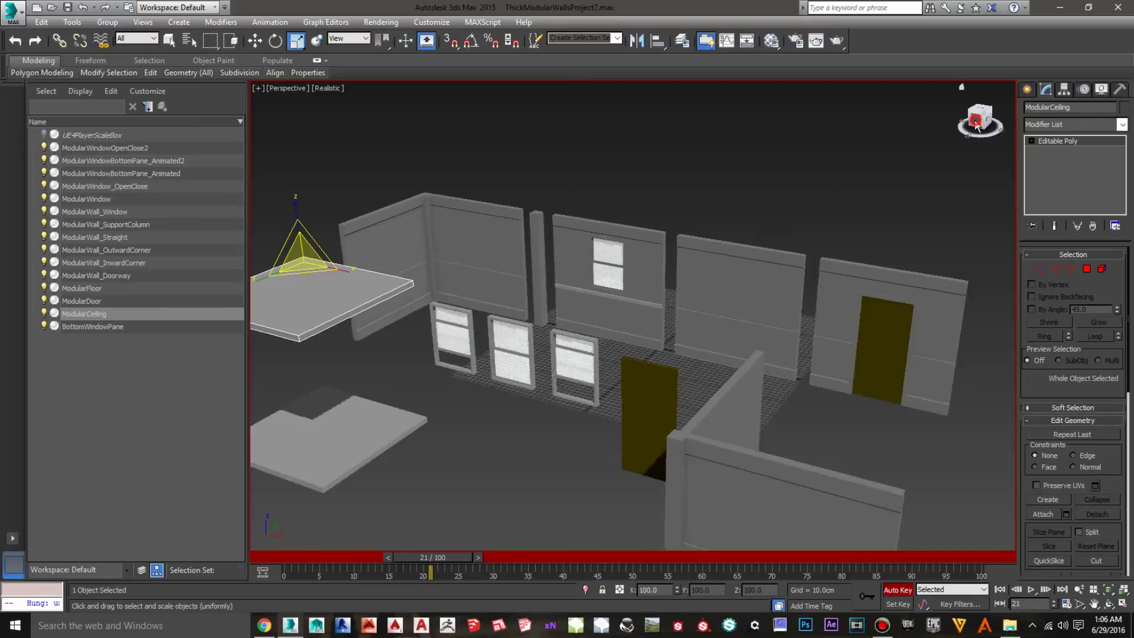
pyautogui.moveTo(978, 122); pyautogui.dragTo(636, 364)
pyautogui.moveTo(504, 394); pyautogui.dragTo(693, 448, button='middle')
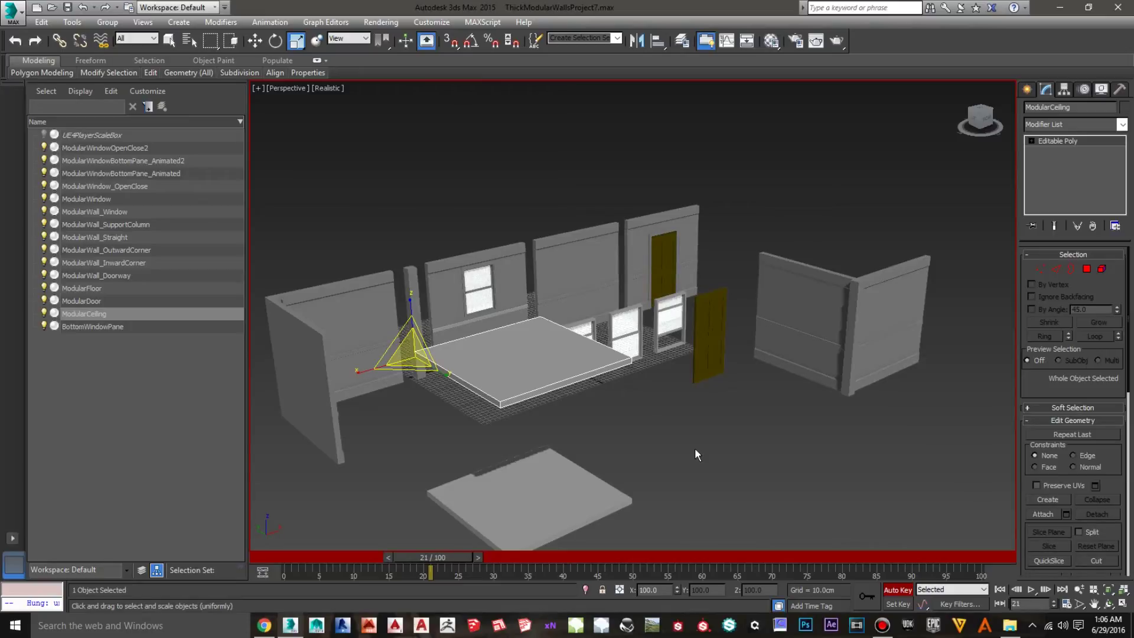
pyautogui.moveTo(757, 417); pyautogui.dragTo(691, 451, button='middle')
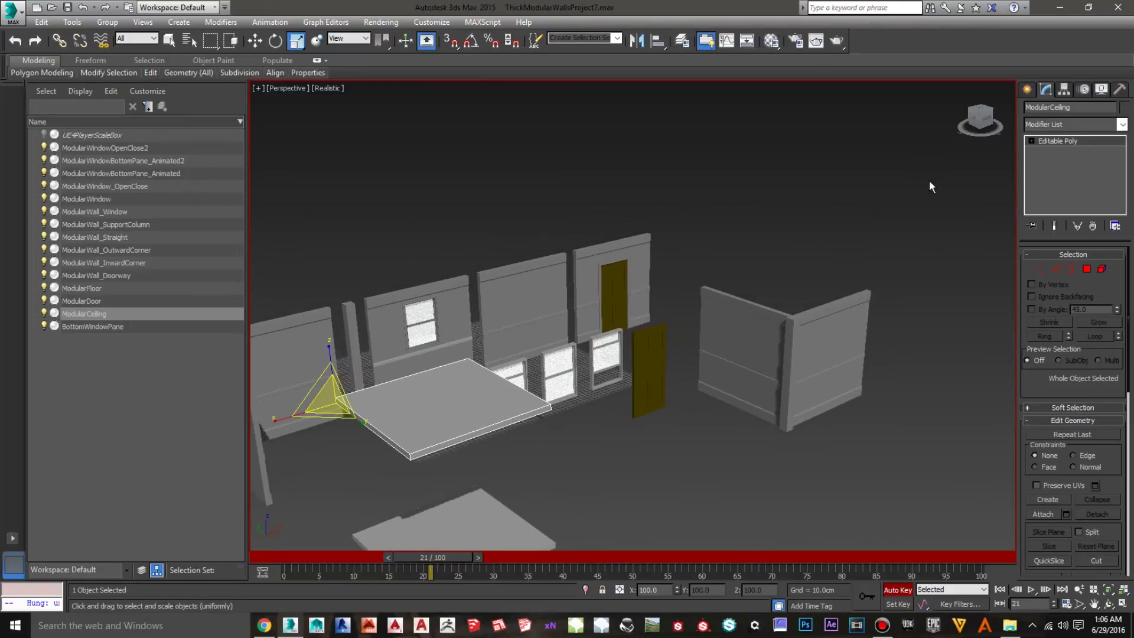
pyautogui.moveTo(985, 121); pyautogui.dragTo(738, 148)
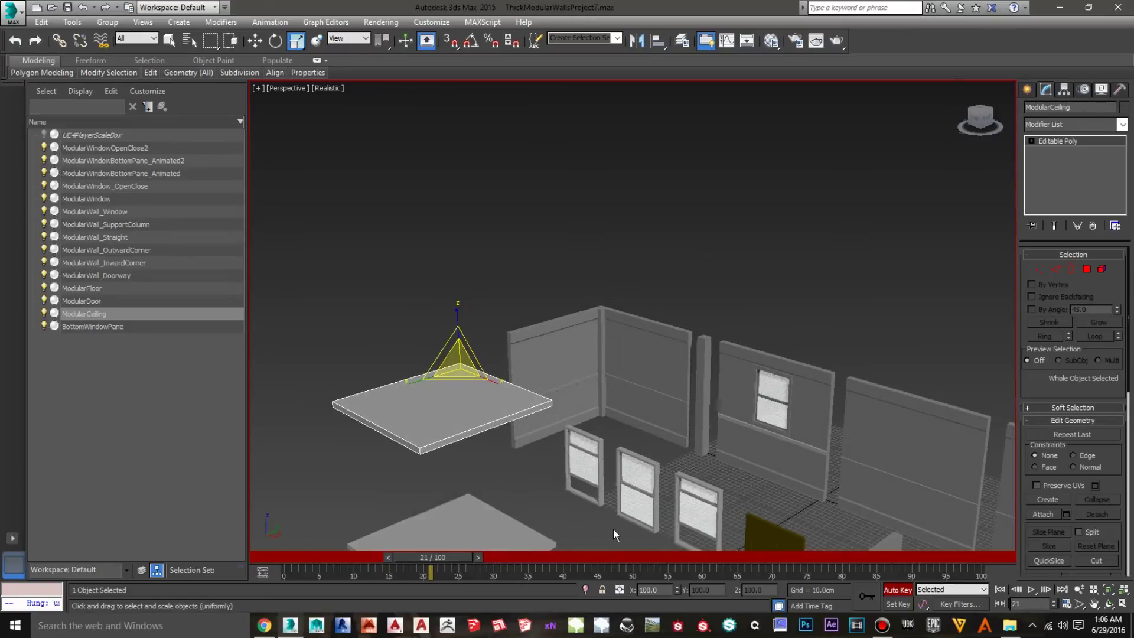
pyautogui.moveTo(613, 529); pyautogui.dragTo(561, 413, button='middle')
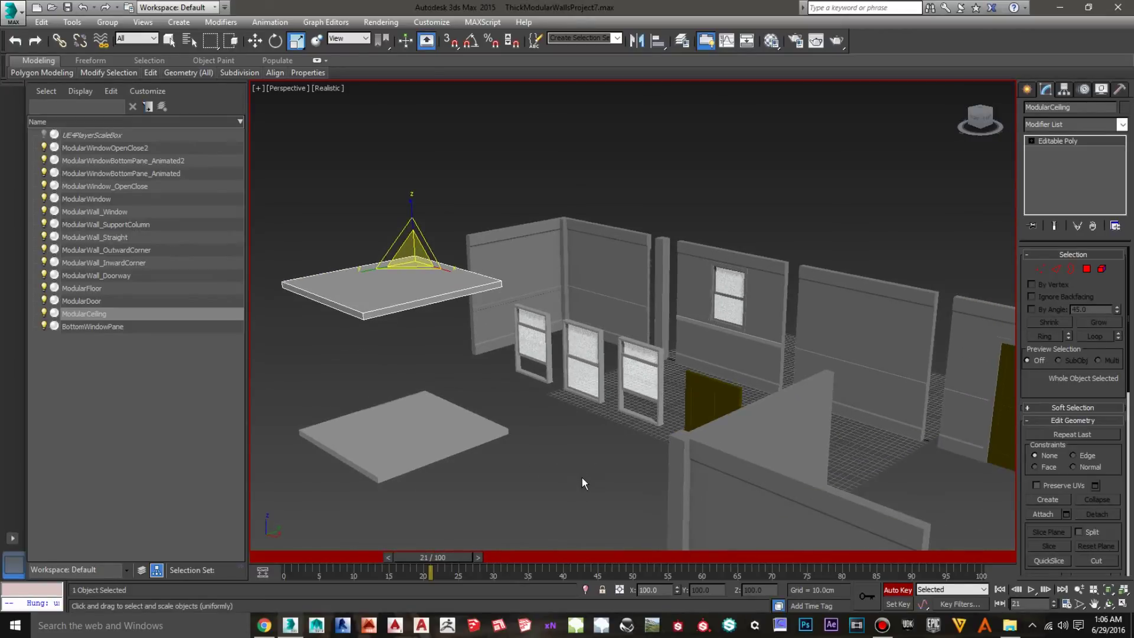
pyautogui.moveTo(582, 477); pyautogui.dragTo(520, 418, button='middle')
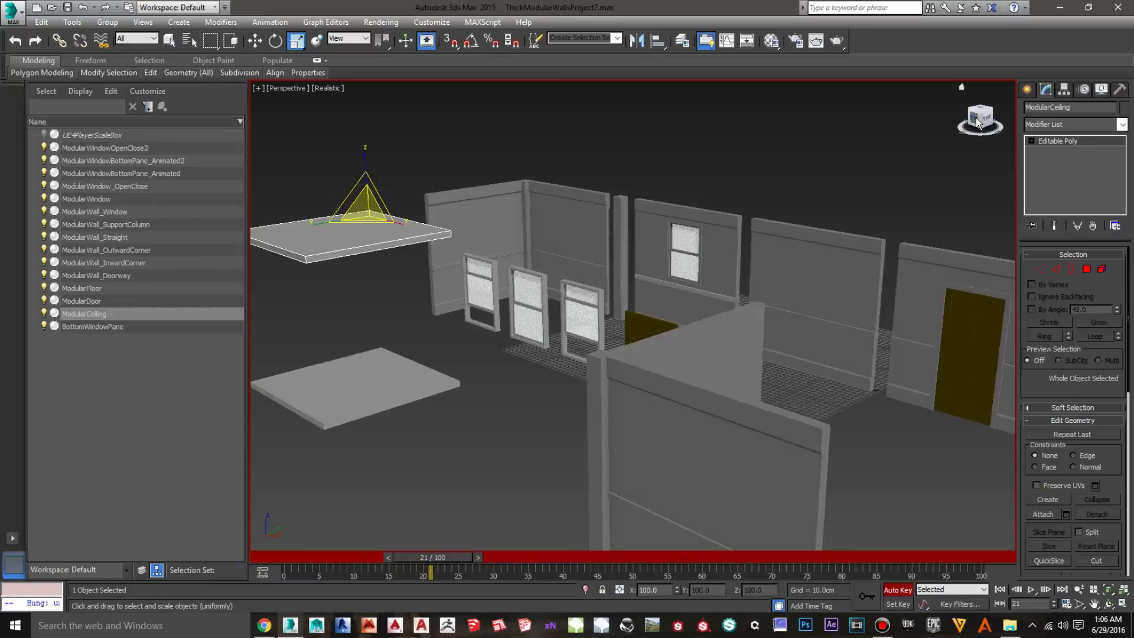
pyautogui.moveTo(984, 120); pyautogui.dragTo(939, 122)
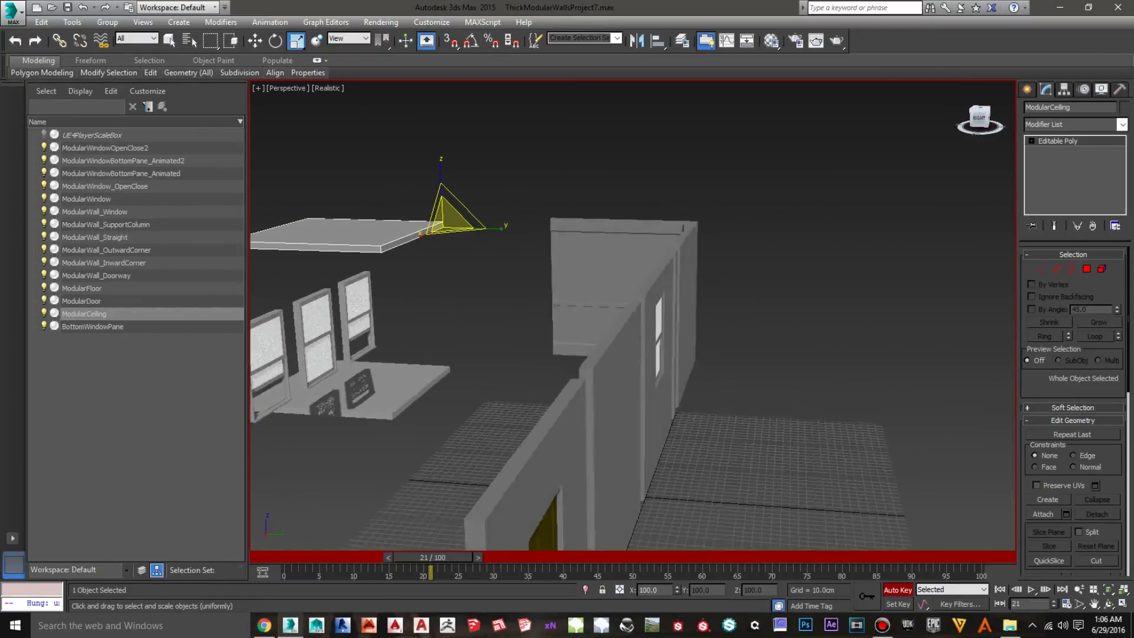
pyautogui.moveTo(466, 439); pyautogui.dragTo(545, 323, button='middle')
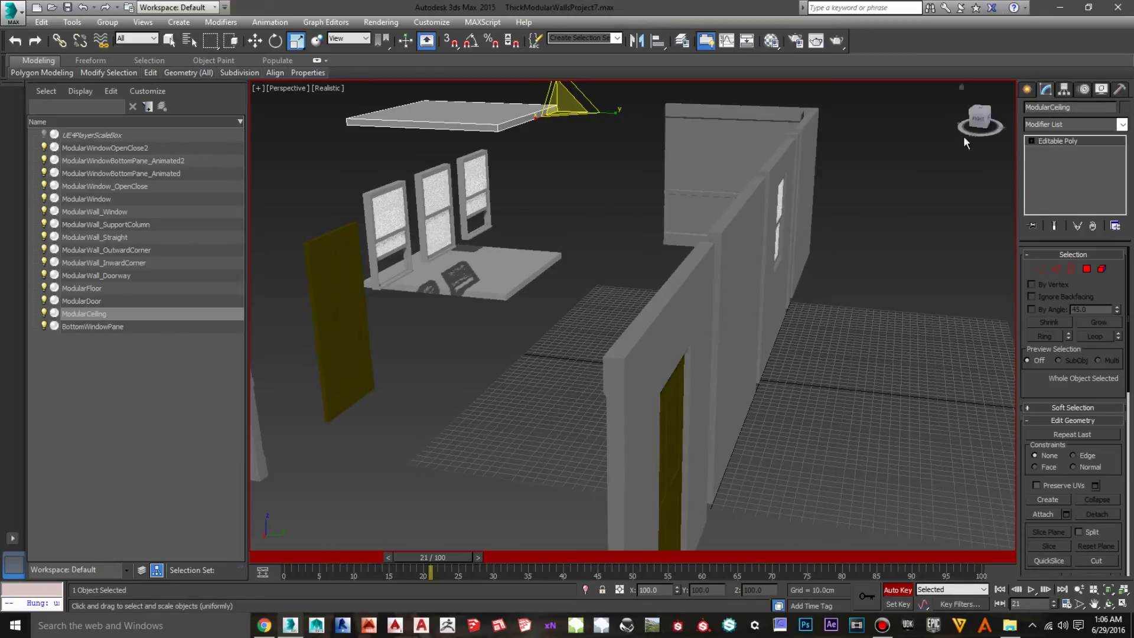
# Inspect the three freestanding windows up close from an angled view beside the door.
pyautogui.click(977, 122)
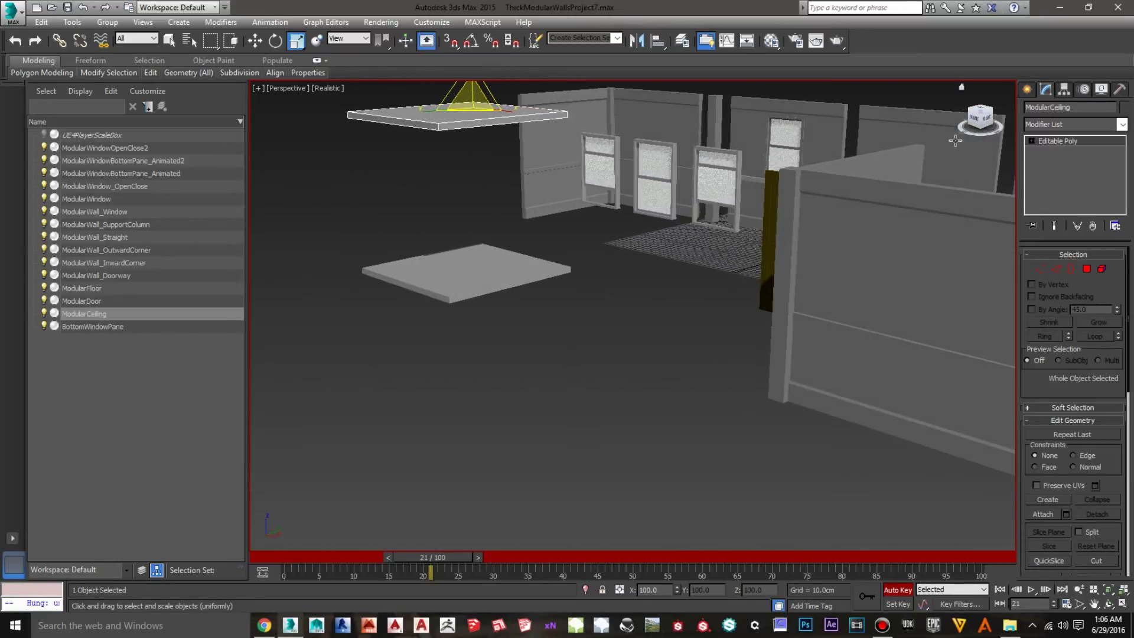
pyautogui.moveTo(668, 292); pyautogui.dragTo(648, 446, button='middle')
pyautogui.scroll(4, 648, 445)
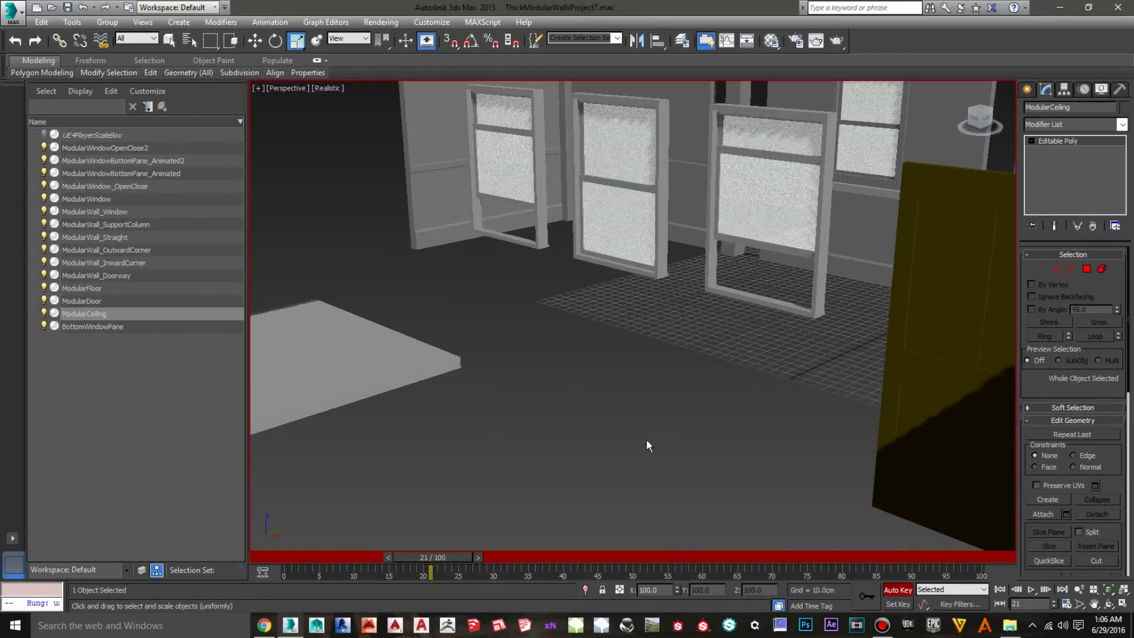
pyautogui.moveTo(649, 390); pyautogui.dragTo(643, 454, button='middle')
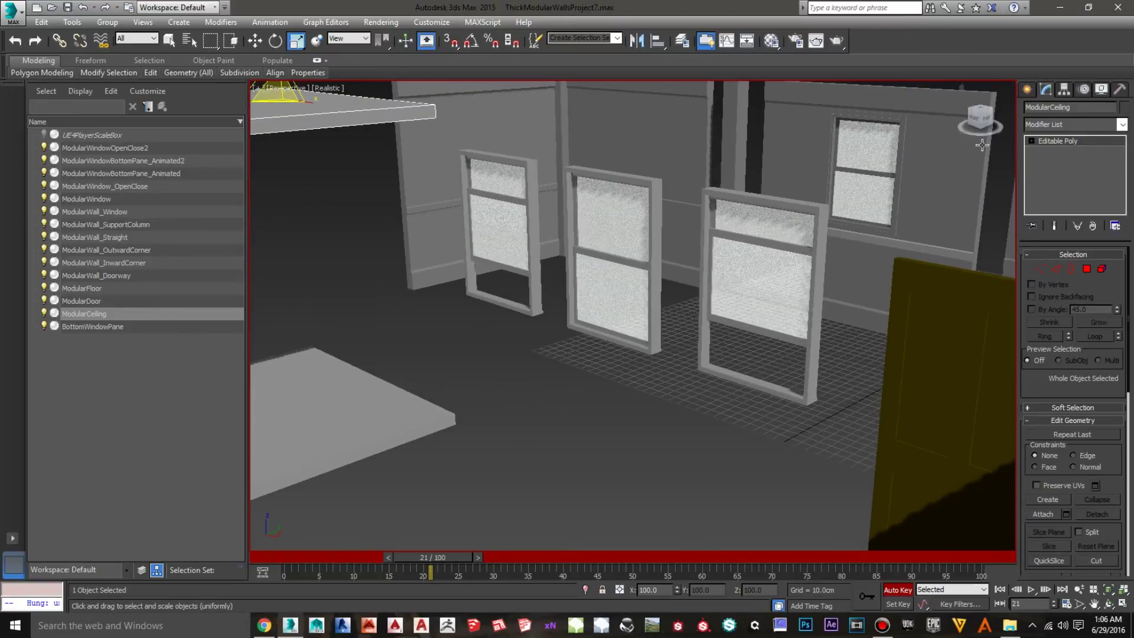
pyautogui.click(975, 115)
pyautogui.moveTo(961, 115)
pyautogui.mouseDown()
pyautogui.moveTo(985, 116)
pyautogui.moveTo(974, 116)
pyautogui.mouseUp()
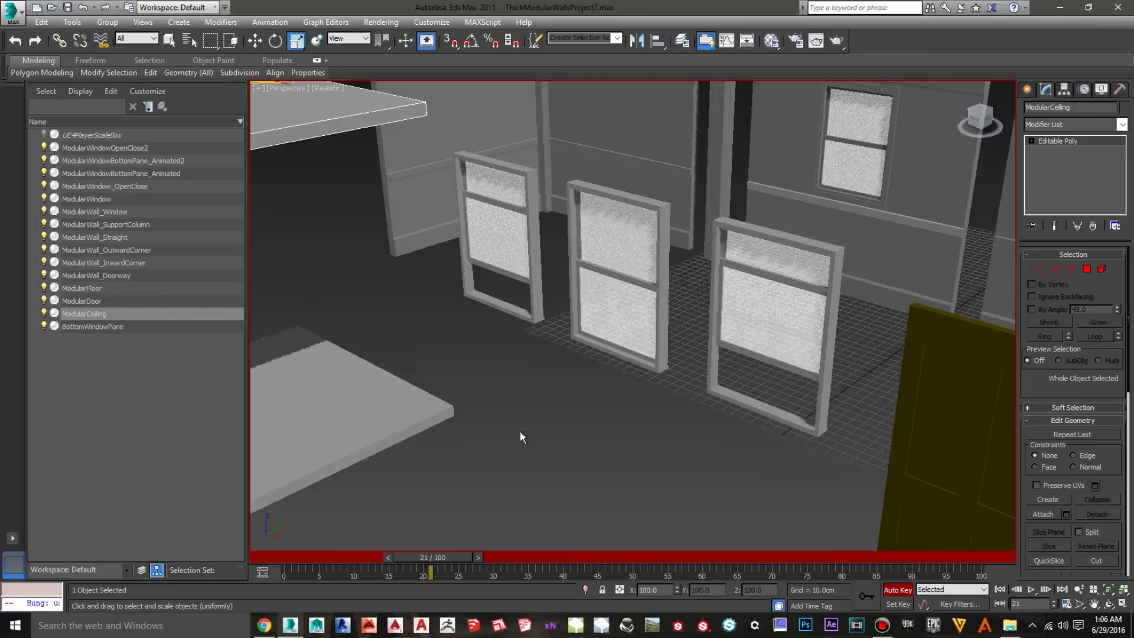
# Review the complete modular kit in overview, comparing the freestanding windows and door with the wall sections, support column, floor and ceiling slabs.
pyautogui.moveTo(562, 452); pyautogui.dragTo(572, 405, button='middle')
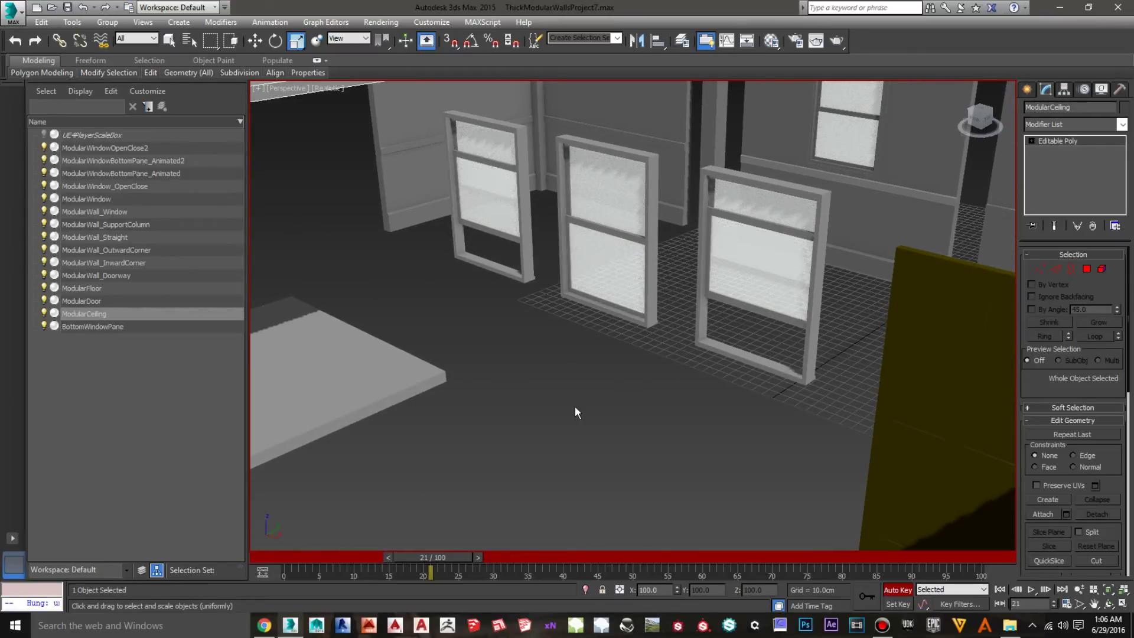
pyautogui.scroll(-5, 576, 410)
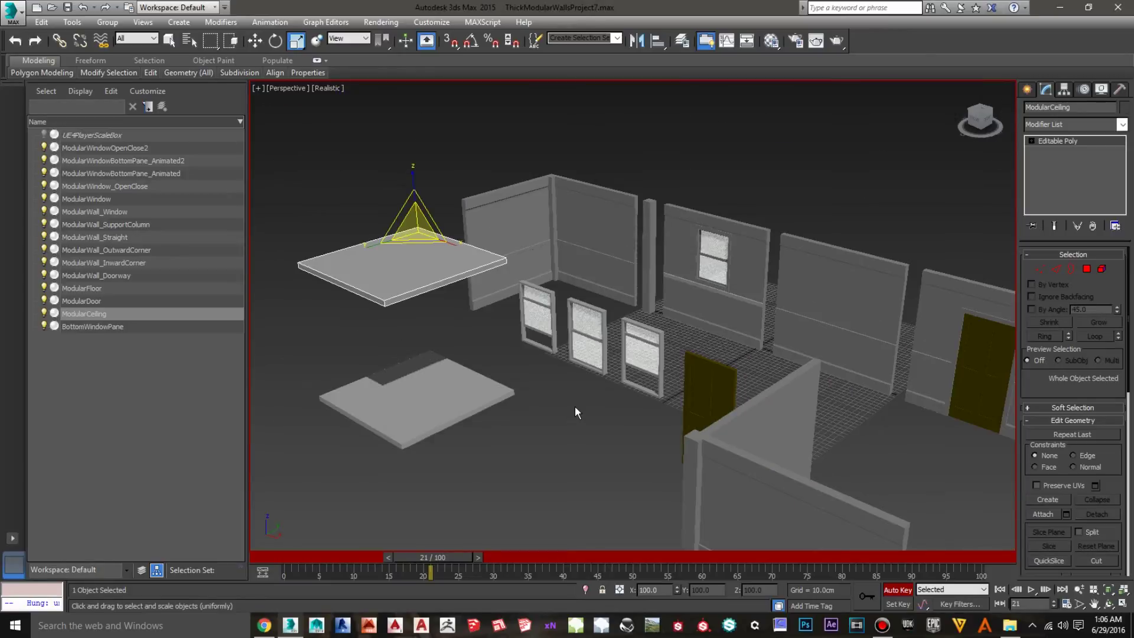
pyautogui.scroll(3, 577, 419)
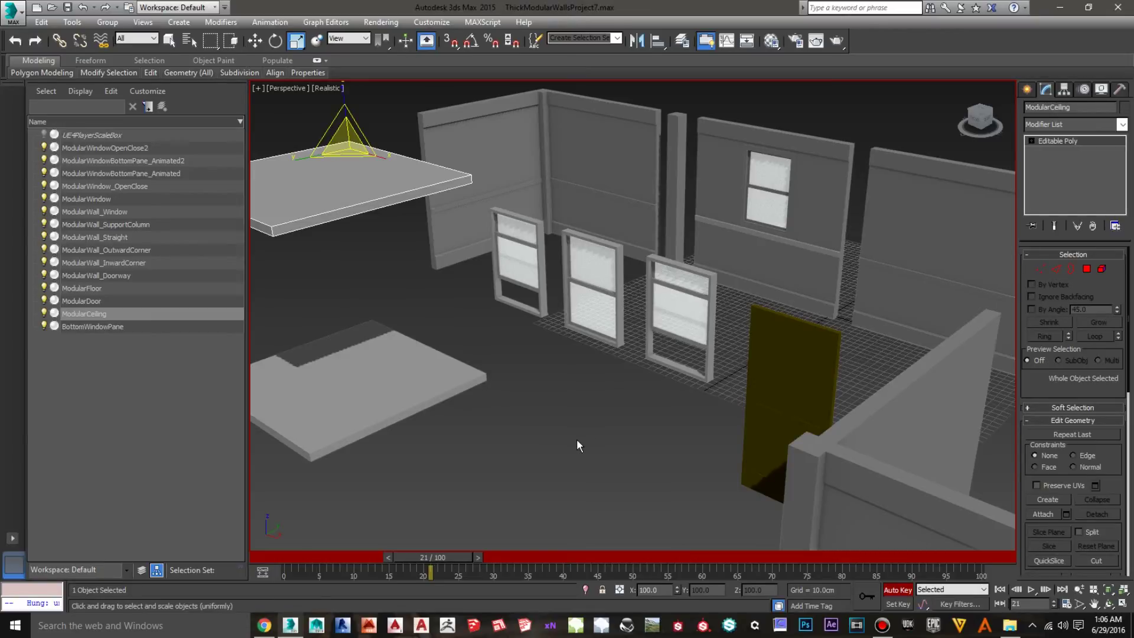
pyautogui.scroll(-4, 576, 439)
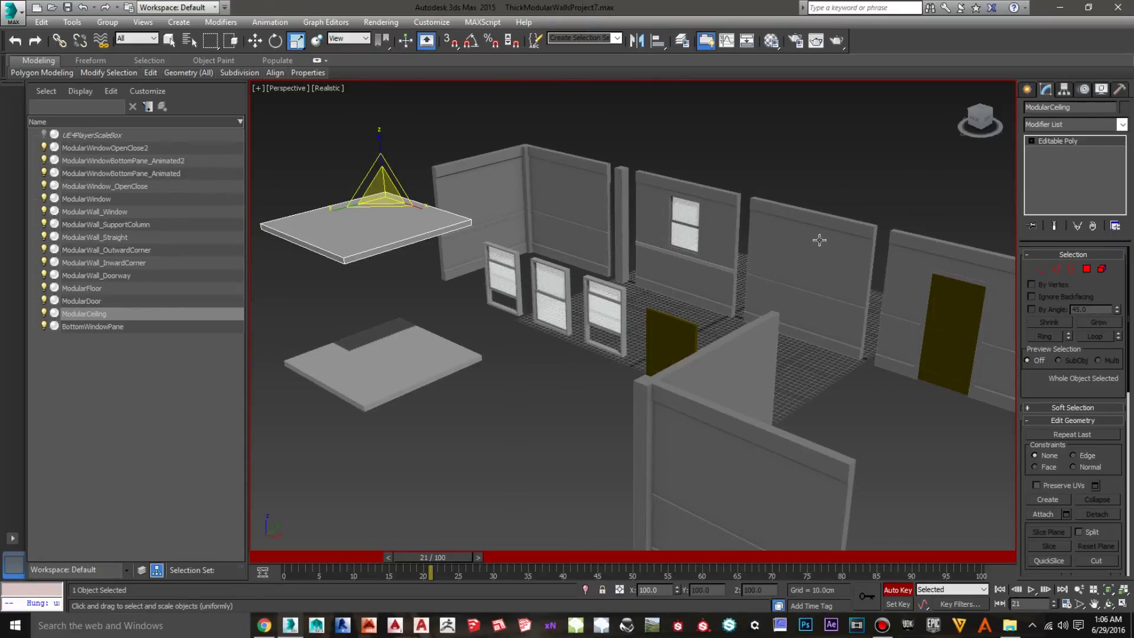
pyautogui.moveTo(974, 118); pyautogui.dragTo(901, 120)
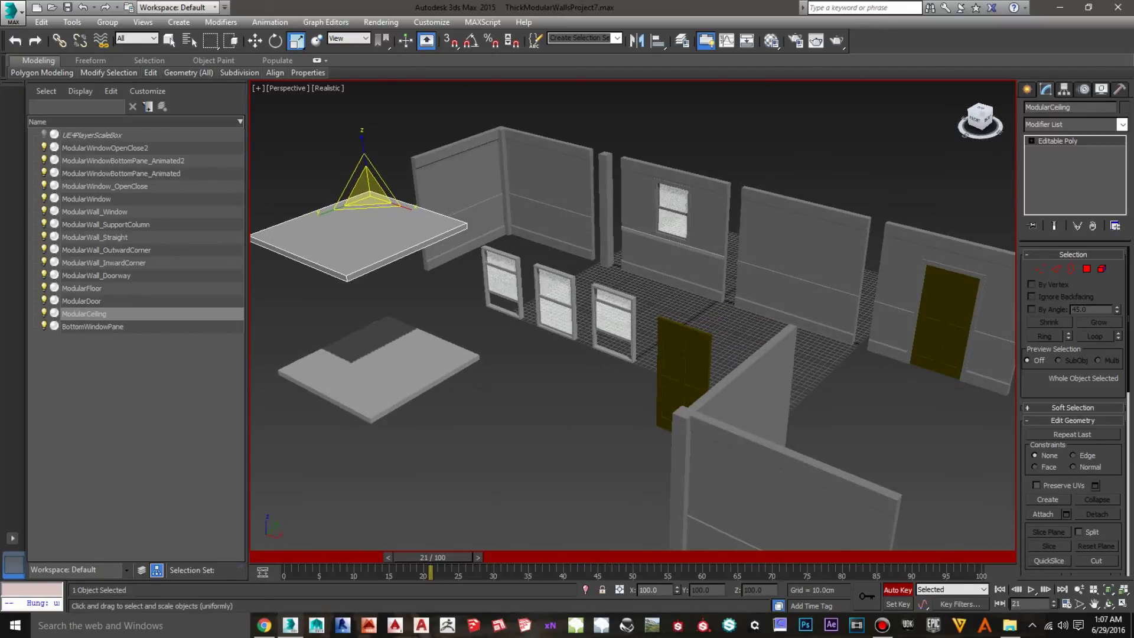
pyautogui.moveTo(533, 392); pyautogui.dragTo(590, 408, button='middle')
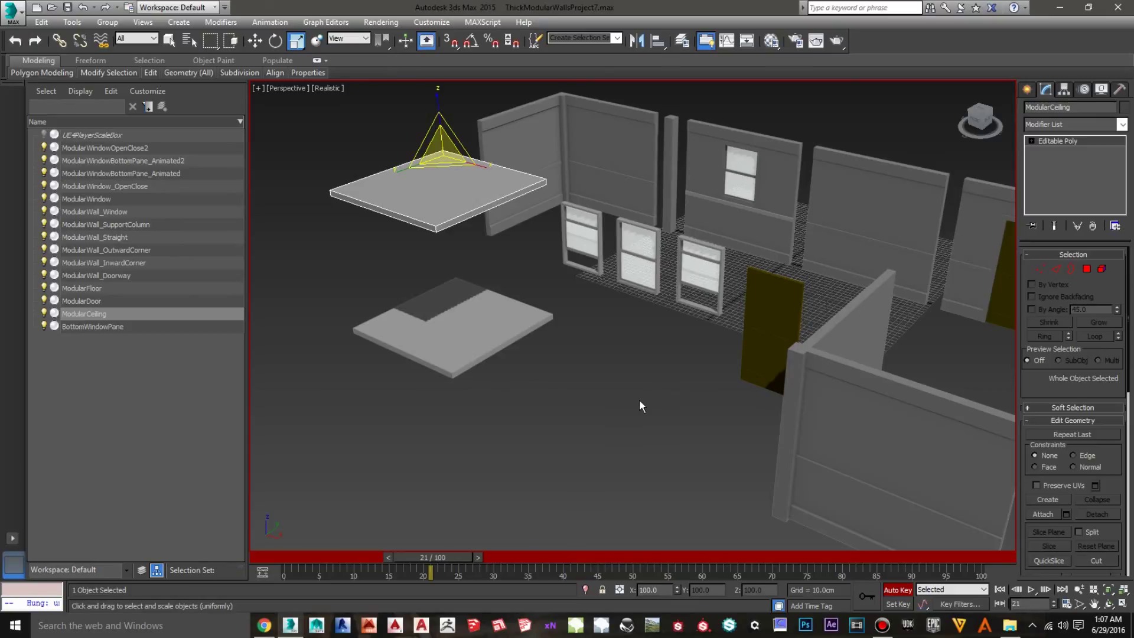
pyautogui.moveTo(666, 388); pyautogui.dragTo(585, 449, button='middle')
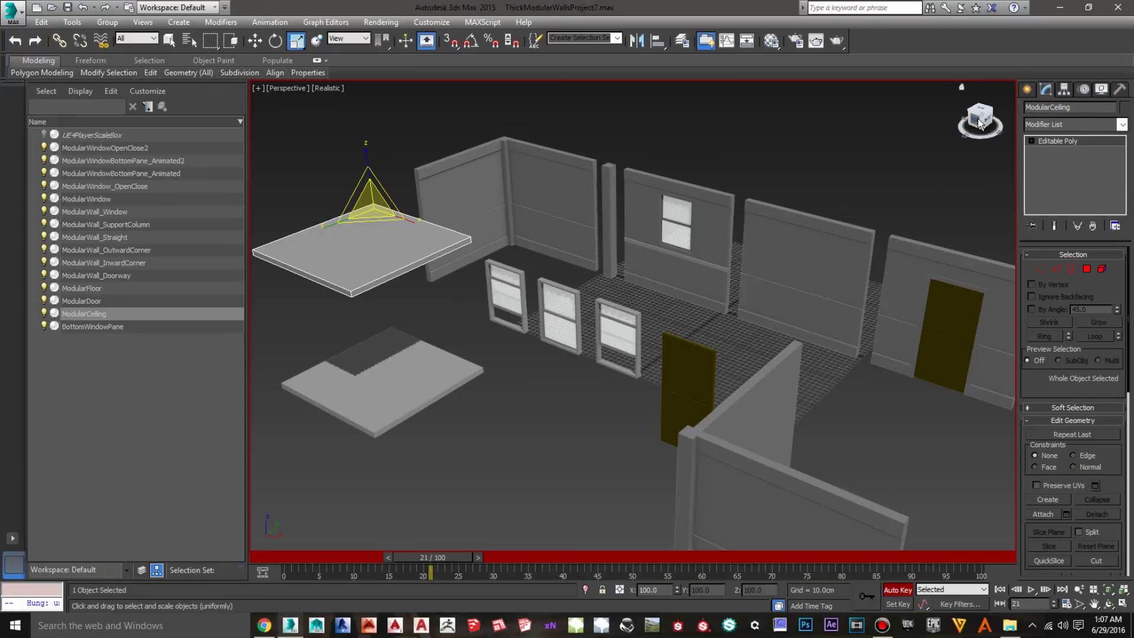
pyautogui.moveTo(978, 123); pyautogui.dragTo(747, 123)
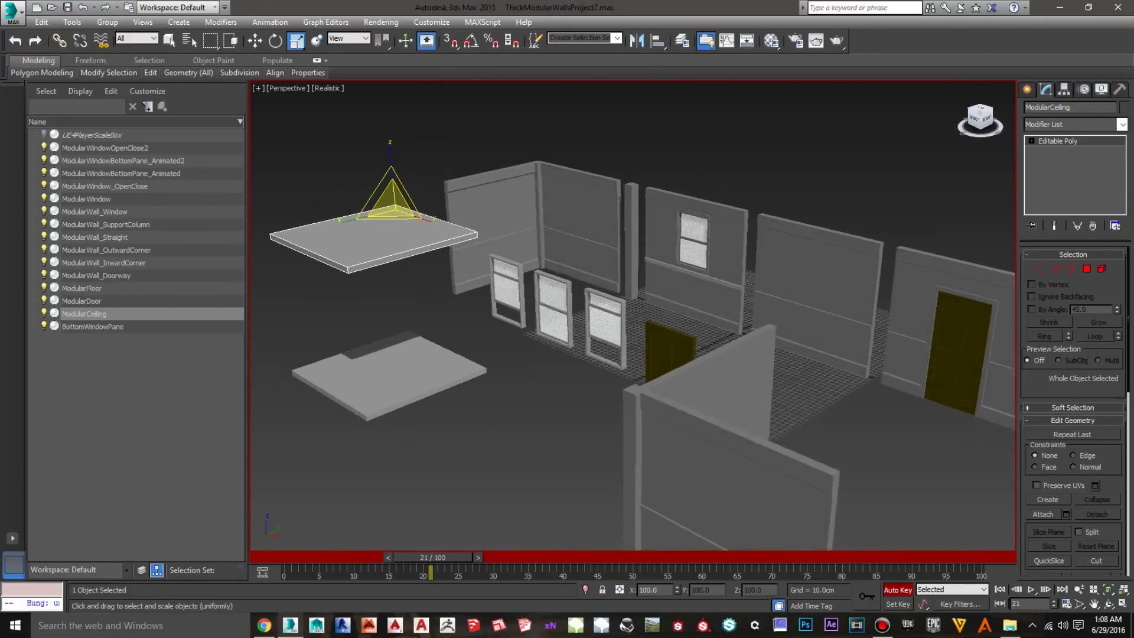
pyautogui.moveTo(1045, 129); pyautogui.dragTo(1039, 128)
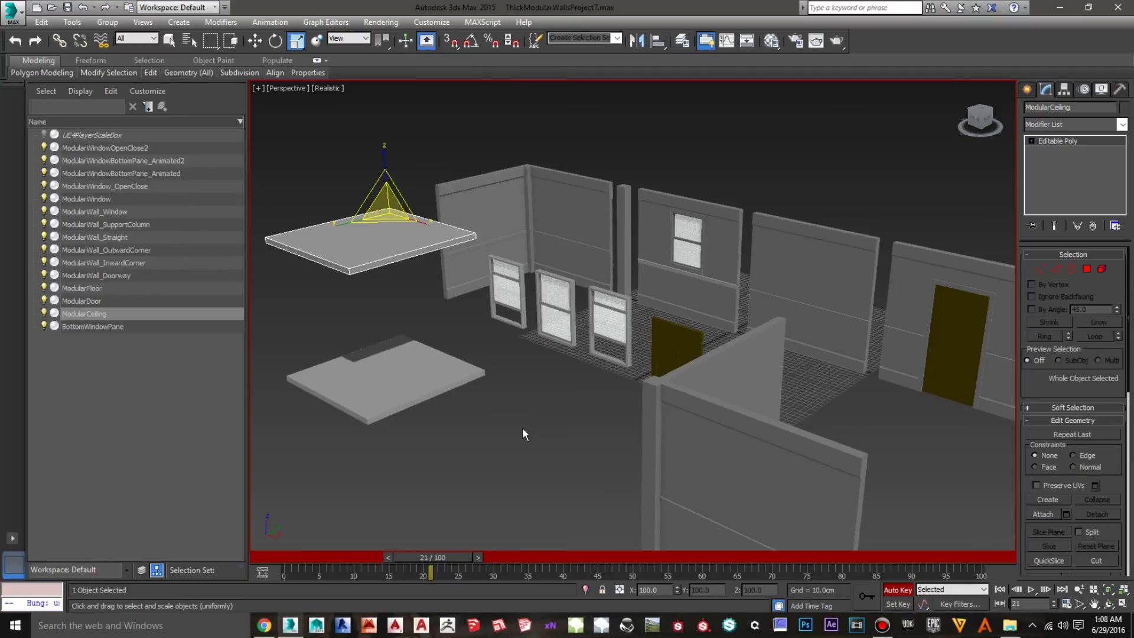
pyautogui.moveTo(522, 434)
pyautogui.mouseDown(button='middle')
pyautogui.moveTo(678, 423)
pyautogui.moveTo(513, 425)
pyautogui.mouseUp(button='middle')
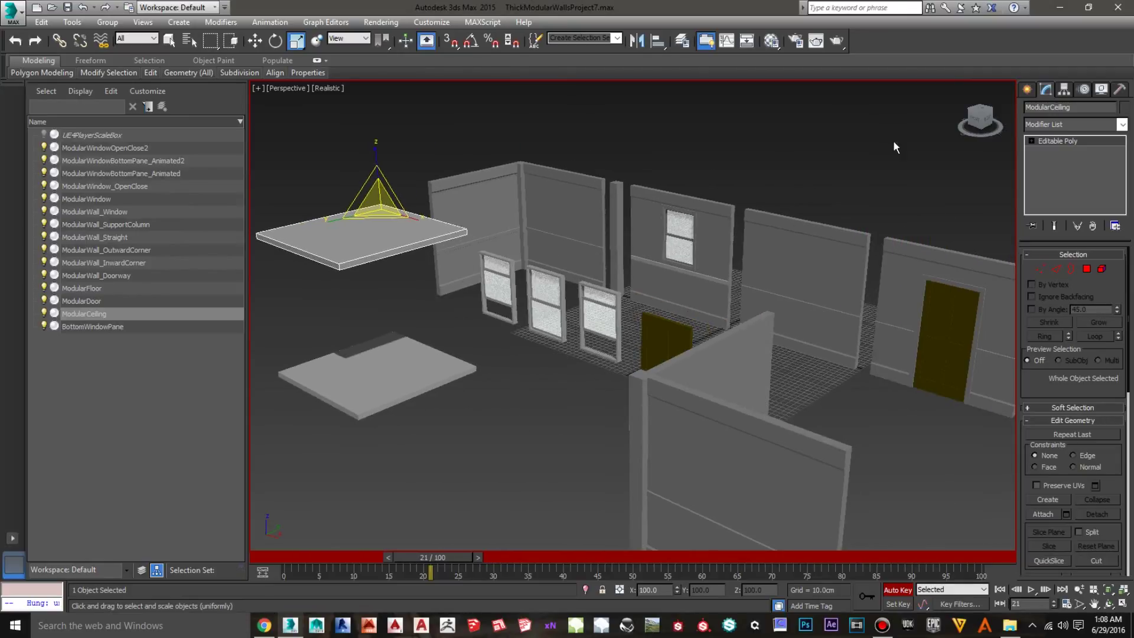
pyautogui.moveTo(979, 120); pyautogui.dragTo(901, 161)
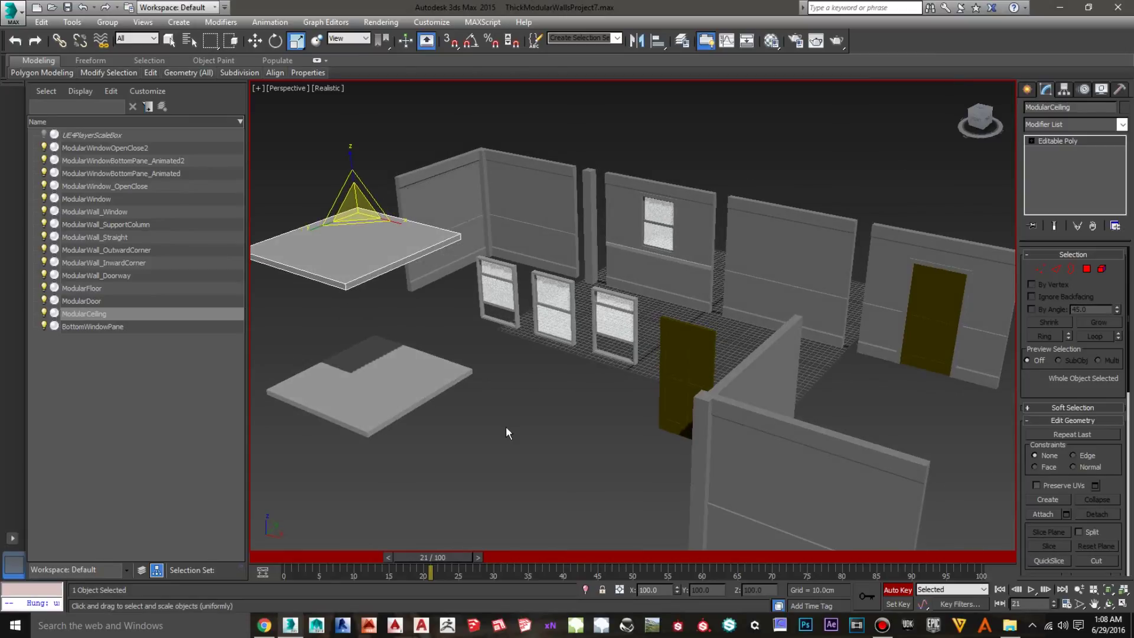
pyautogui.moveTo(530, 434); pyautogui.dragTo(559, 415, button='middle')
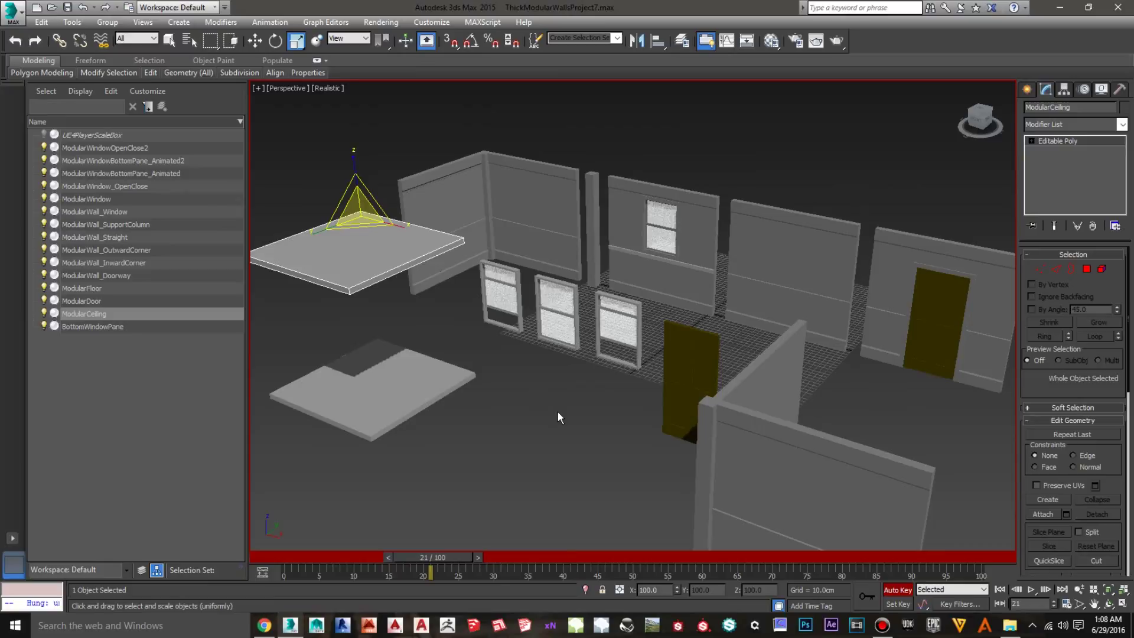